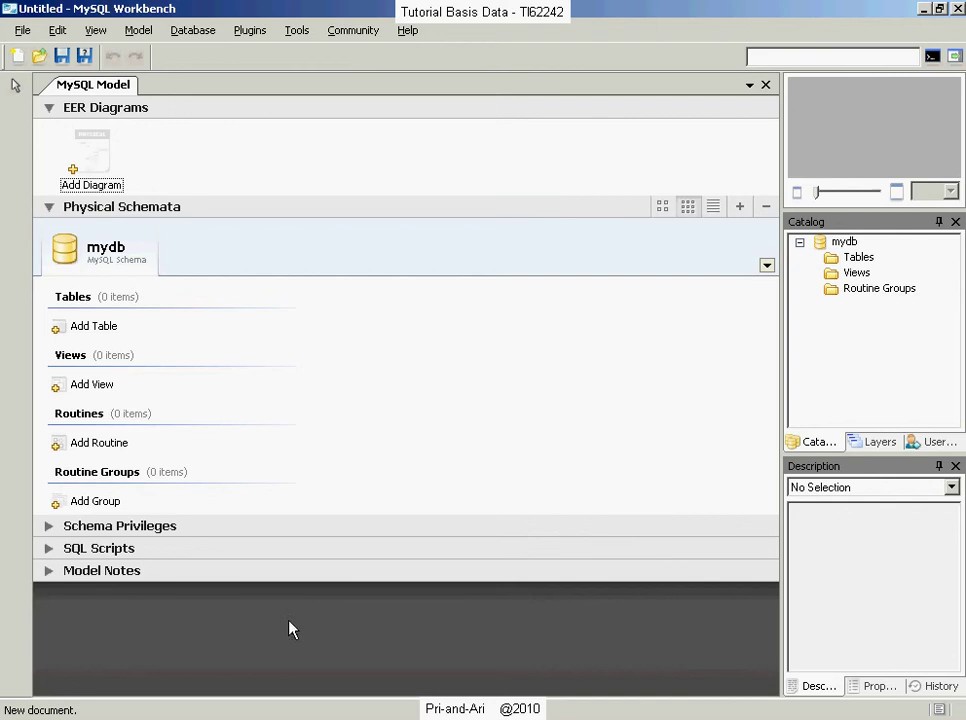
Step: Switch to Foxit Reader to review the StayHome data dictionary and the basic ERD diagram, and return to MySQL Workbench
key(alt+Tab)
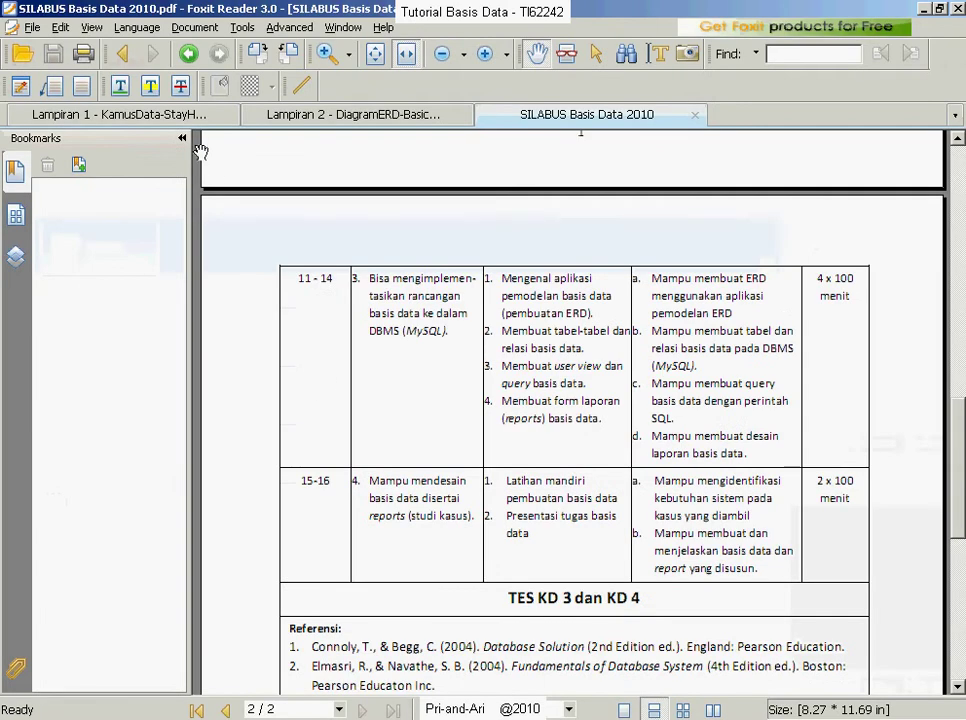
click(181, 118)
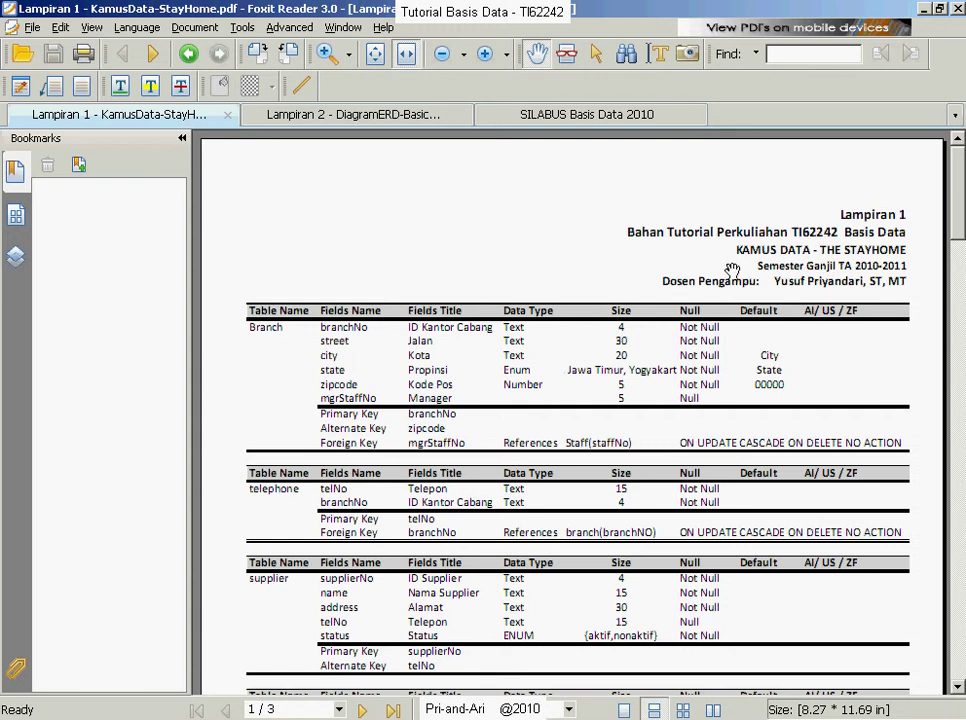
click(427, 119)
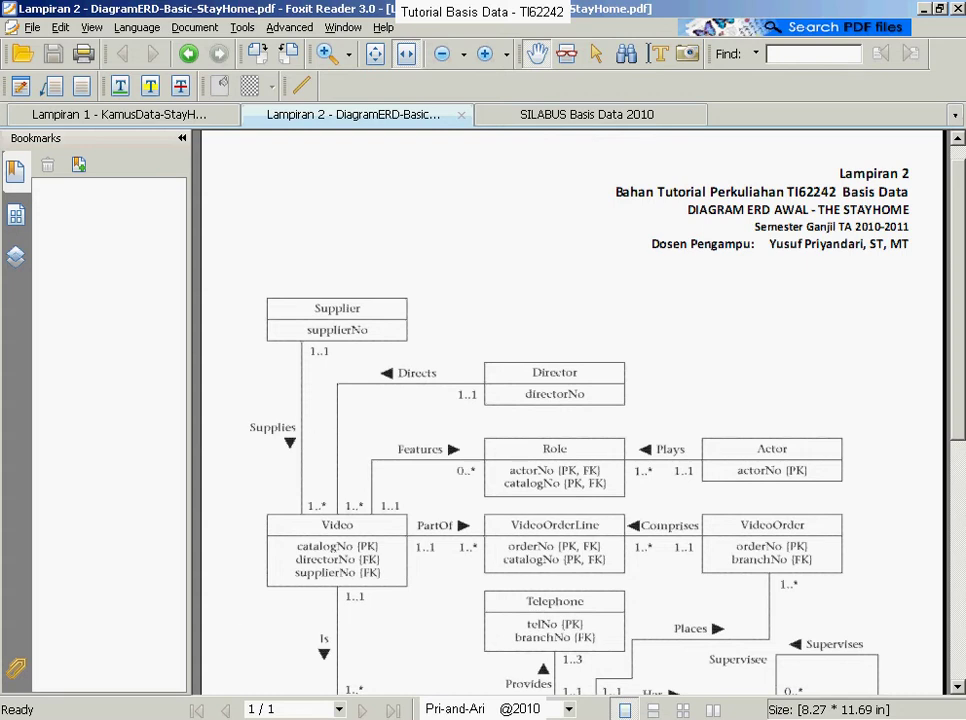
click(924, 9)
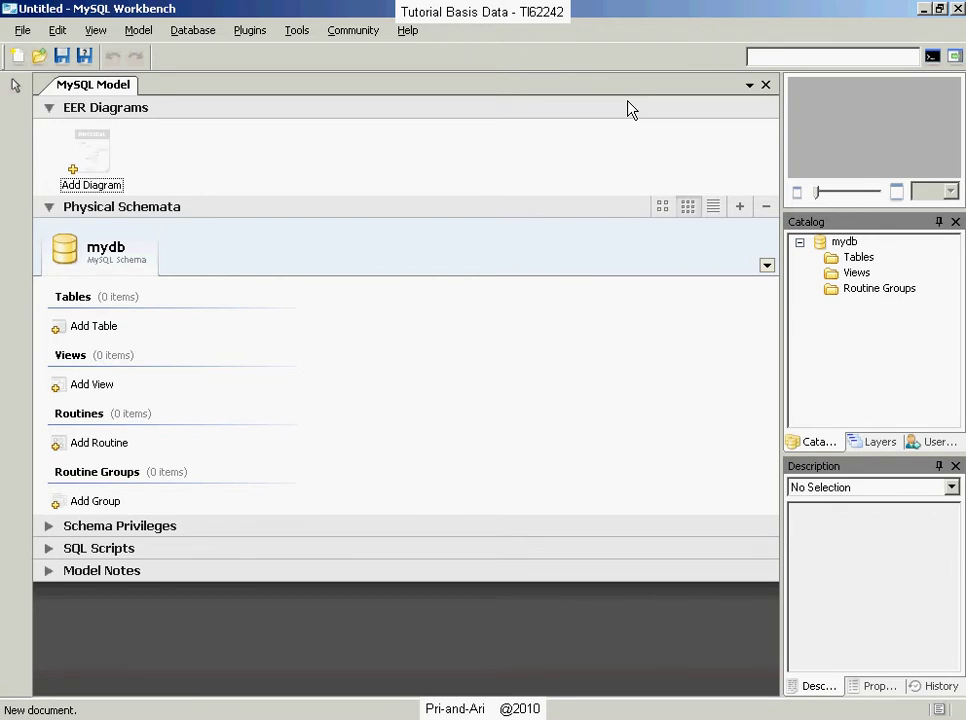
Step: Add a new EER diagram to the model
double_click(72, 172)
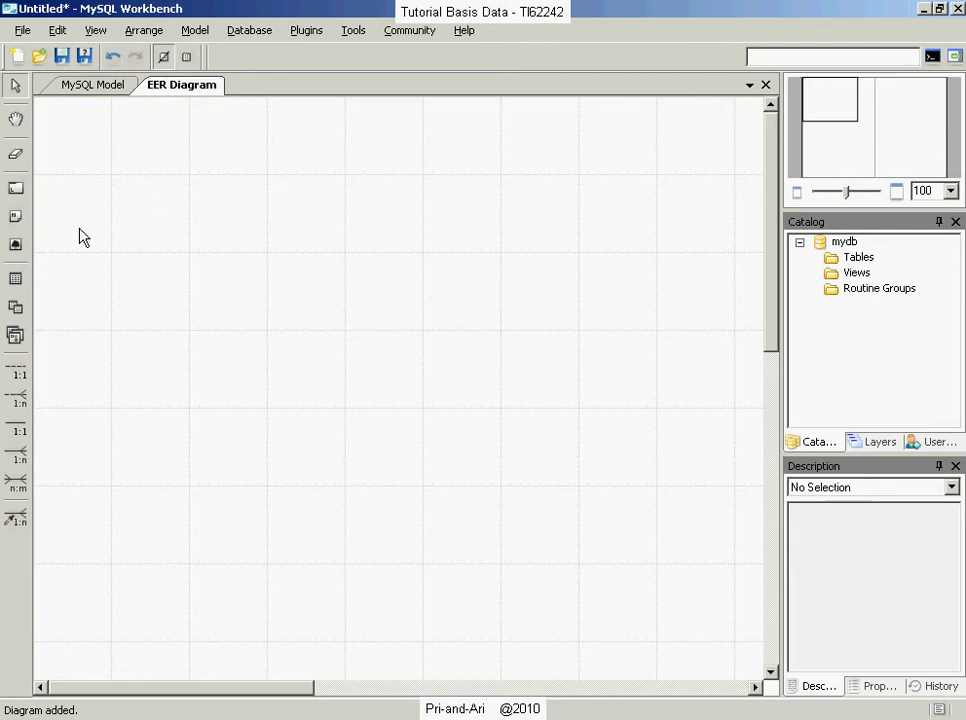
Step: Examine the schema and storage engine options offered for a new table without placing one
click(16, 279)
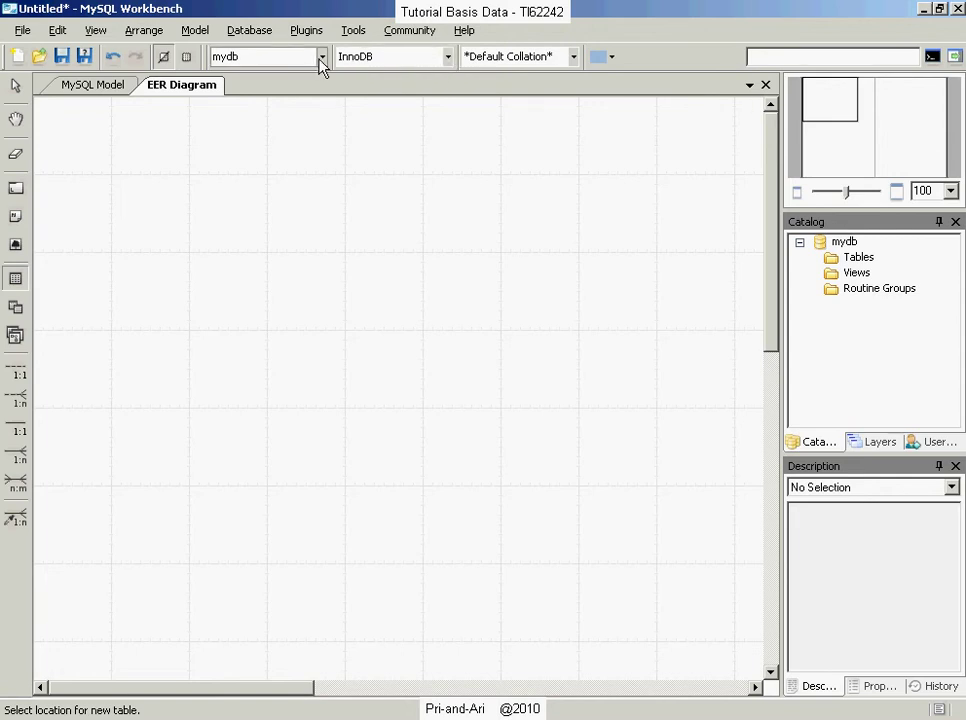
click(447, 57)
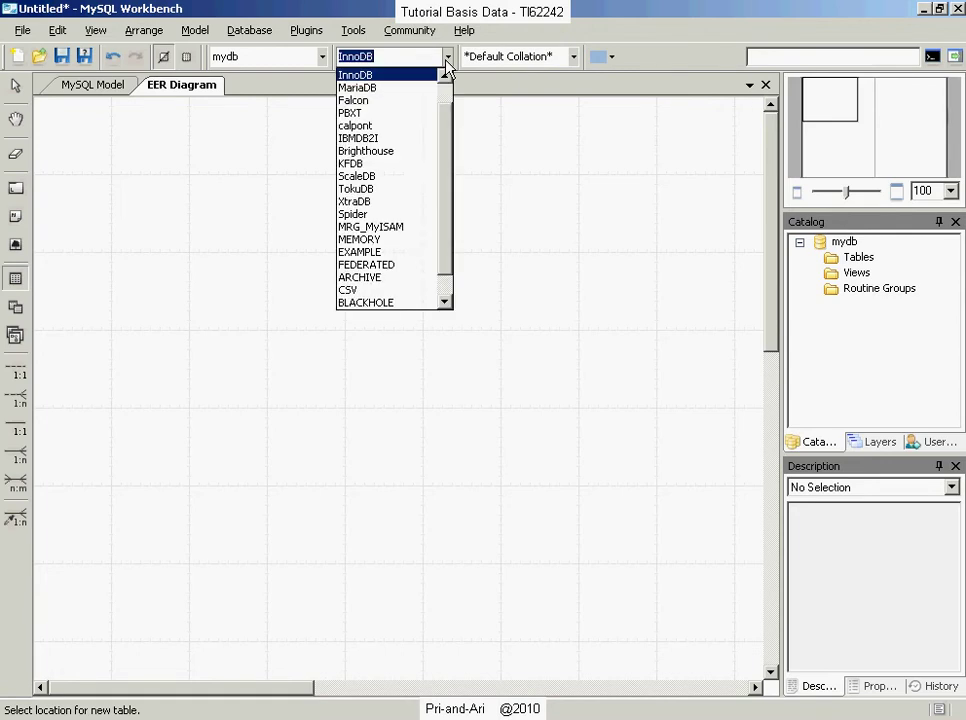
click(447, 68)
click(322, 57)
click(322, 57)
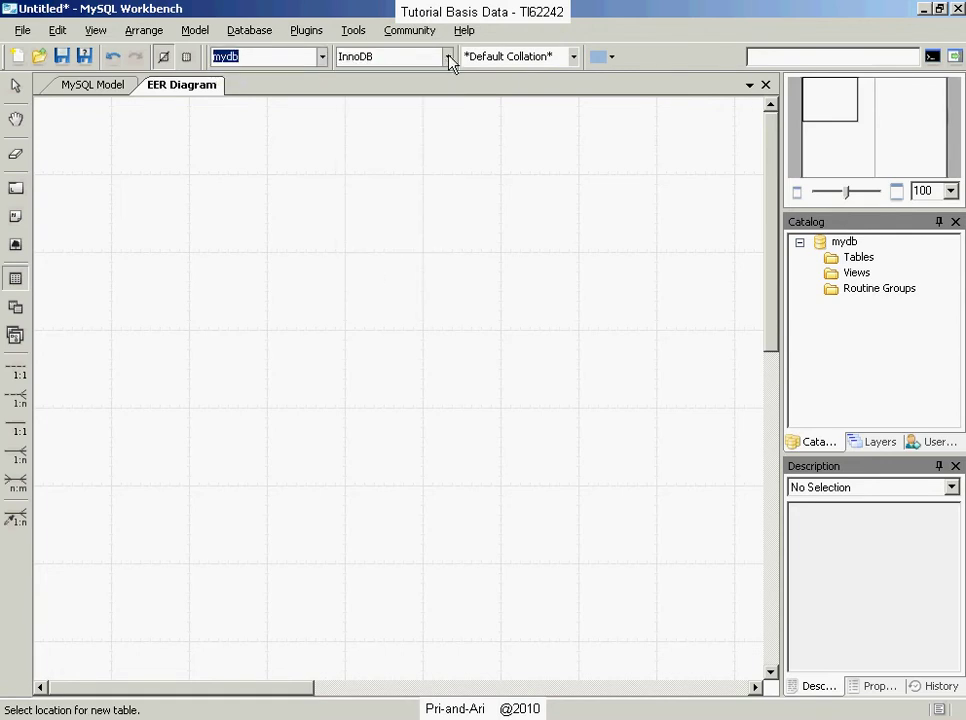
click(416, 56)
click(416, 56)
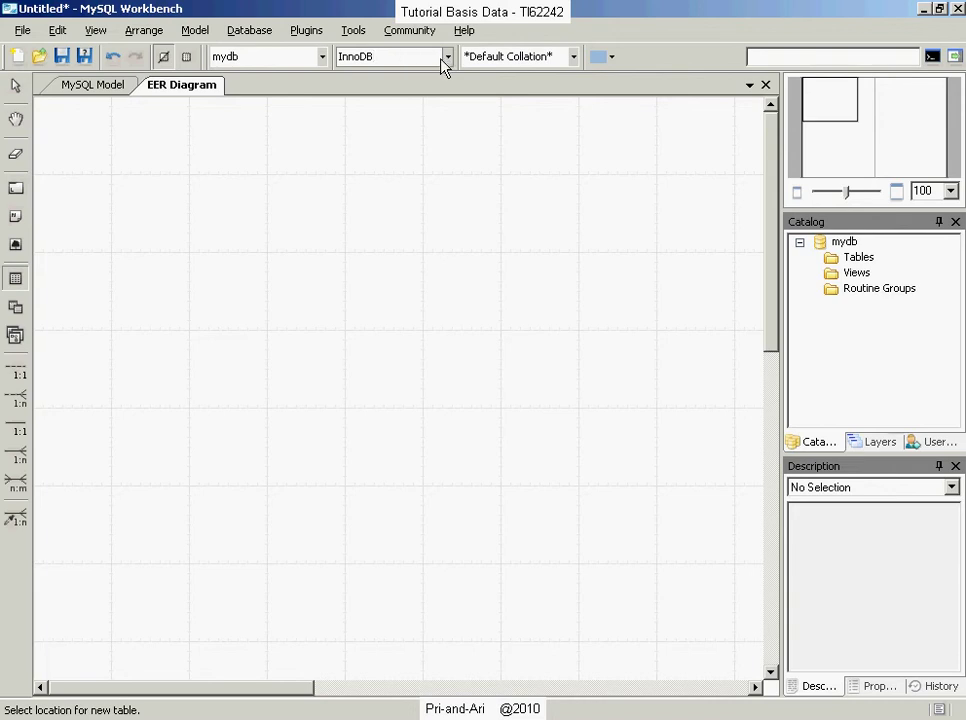
click(17, 88)
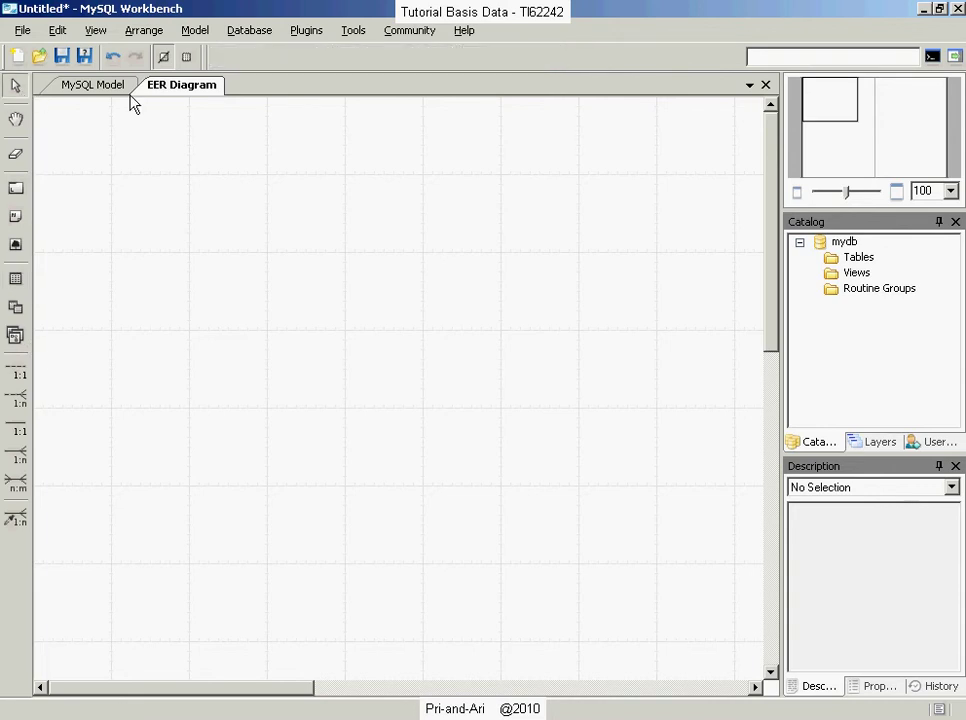
Step: Open the Workbench preferences and choose InnoDB as the default storage engine for tables
click(356, 34)
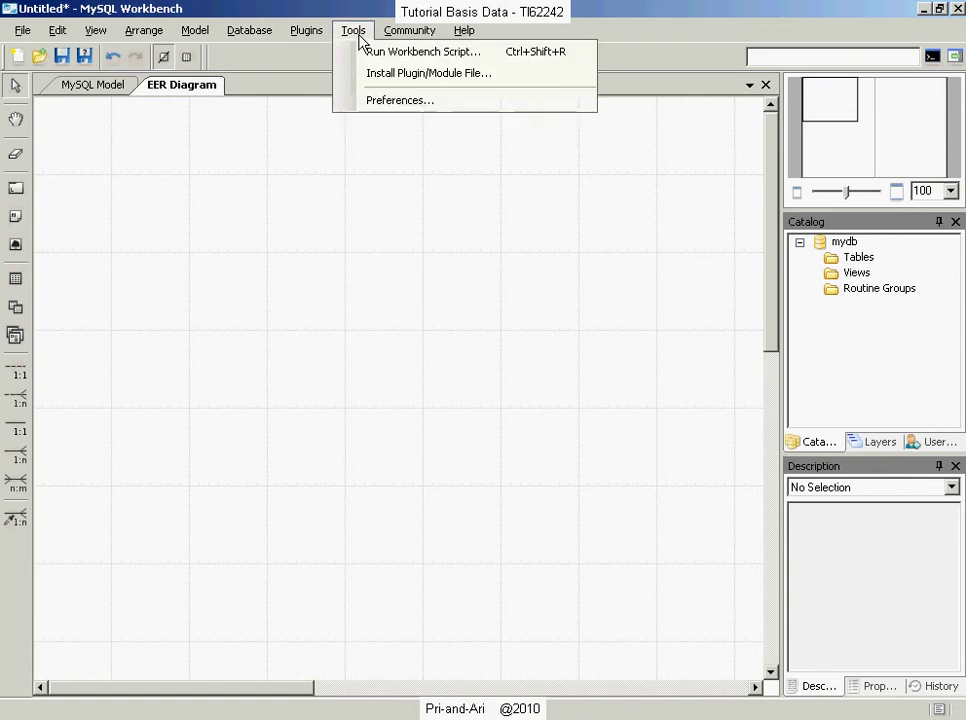
click(388, 101)
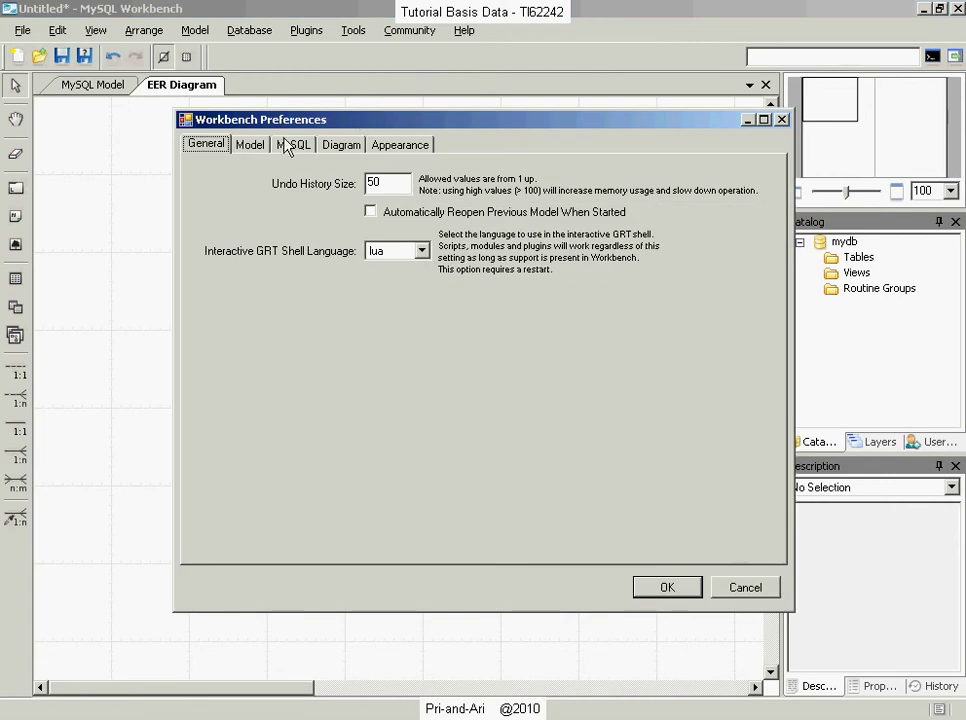
click(279, 148)
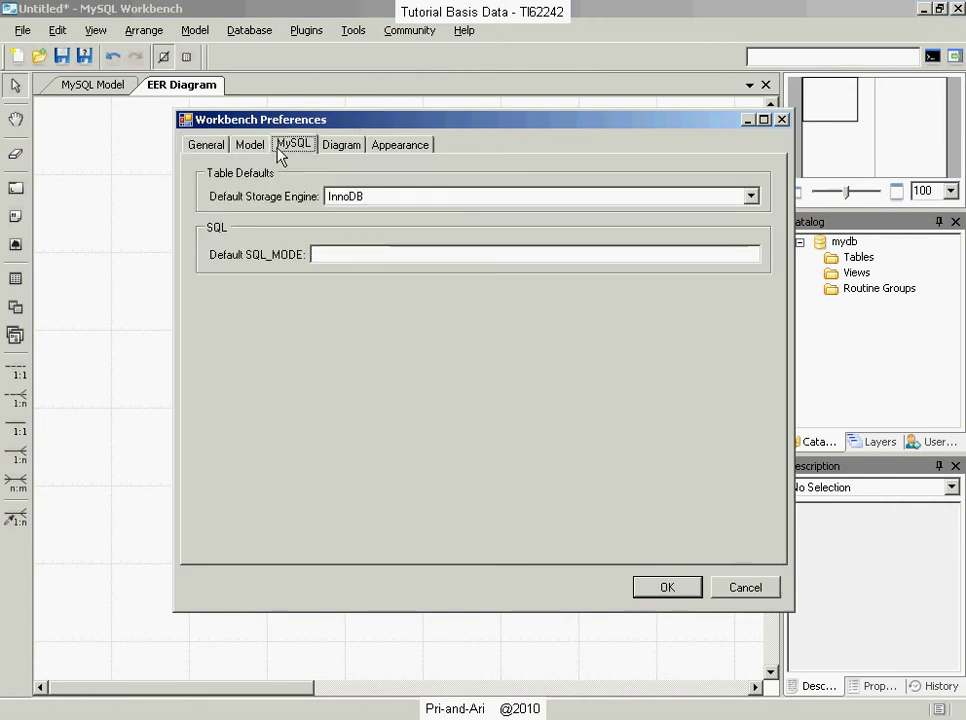
click(749, 197)
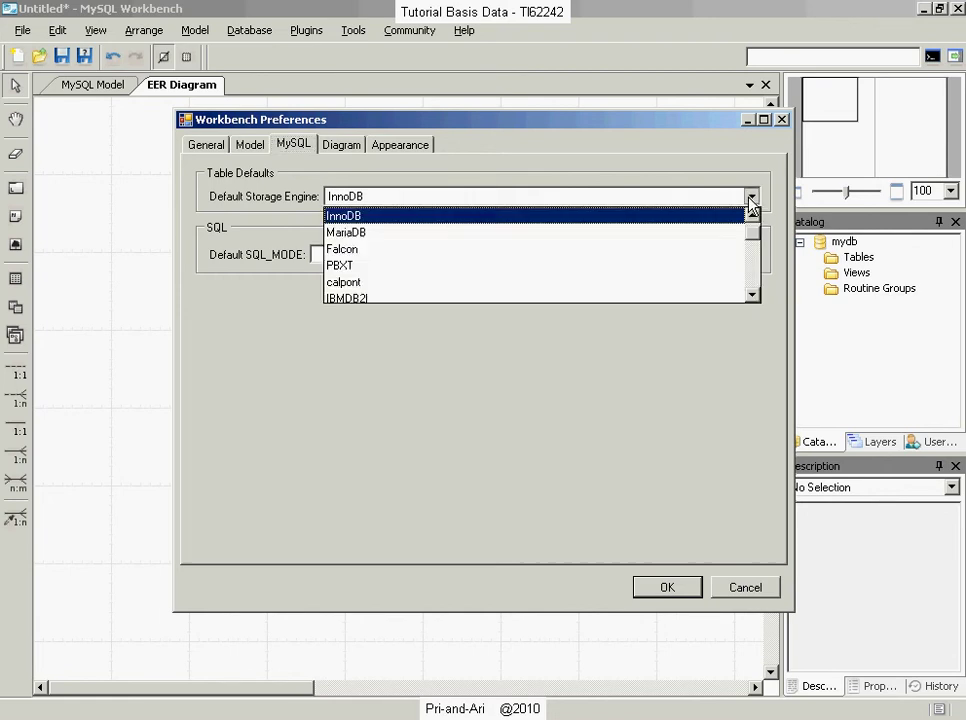
click(741, 216)
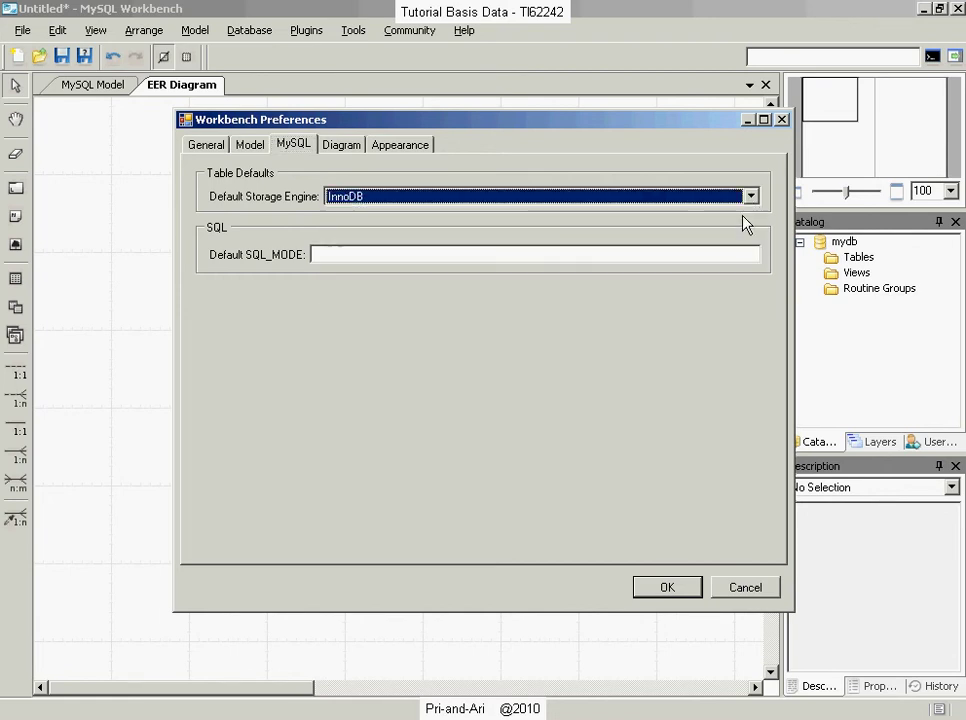
Step: Set the foreign key default for ON UPDATE to CASCADE in the model preferences
click(205, 146)
click(246, 146)
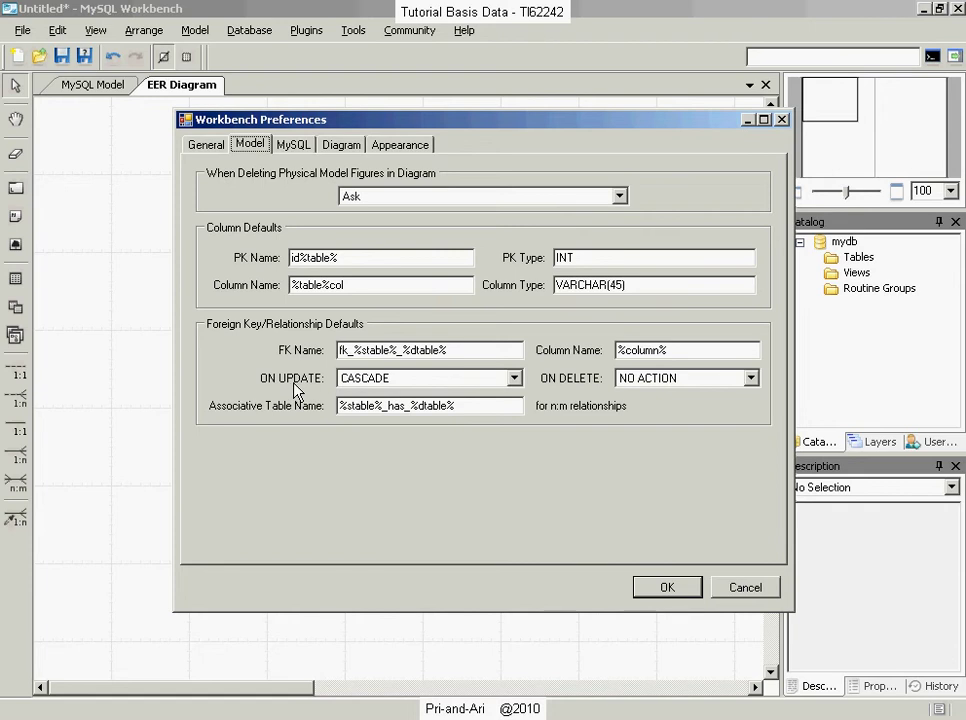
click(392, 380)
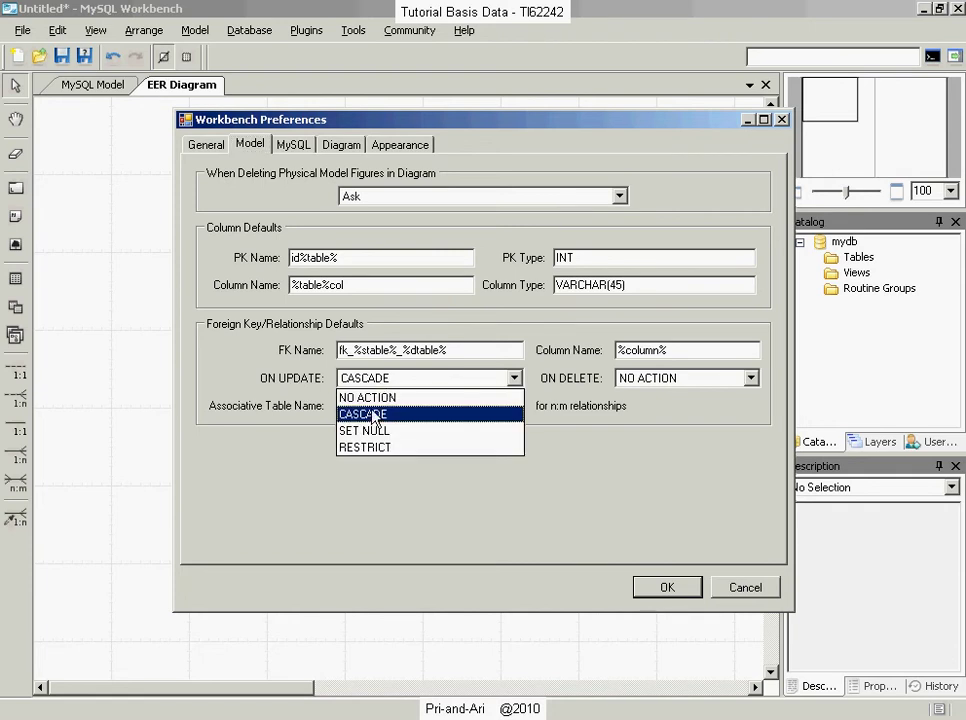
click(374, 414)
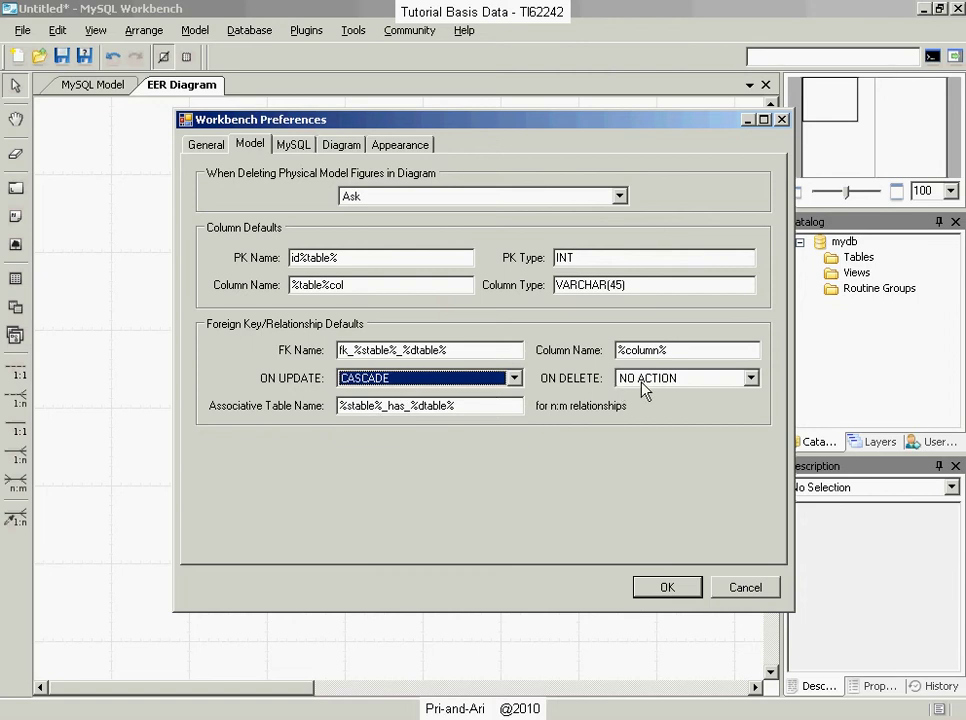
Step: Review the MySQL, Diagram, Appearance, Model and General preferences and accept the settings
click(298, 146)
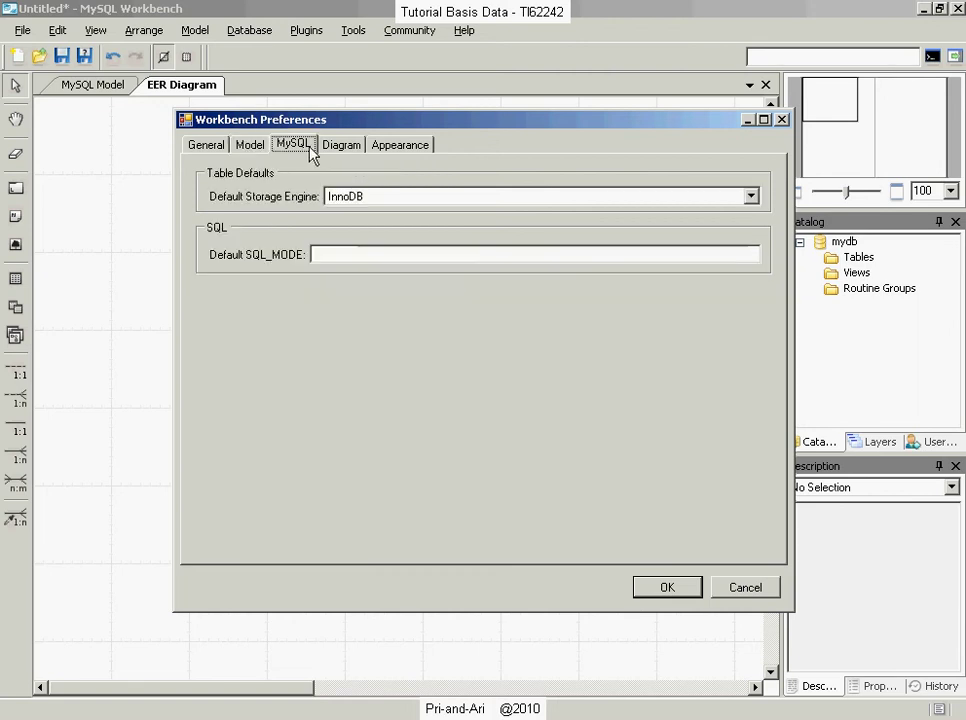
click(338, 145)
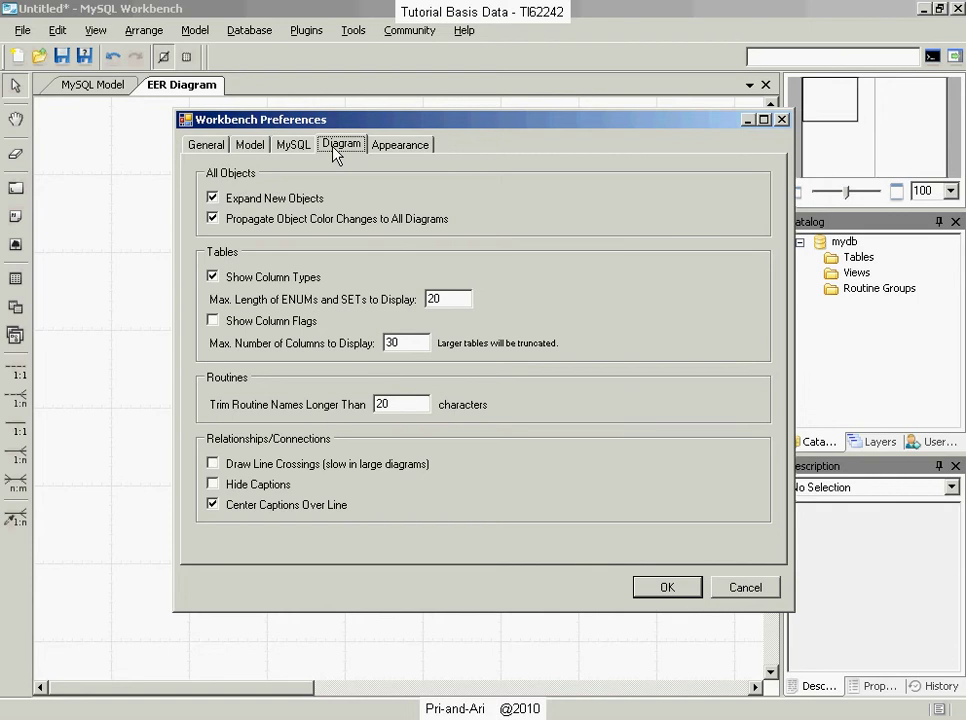
click(398, 145)
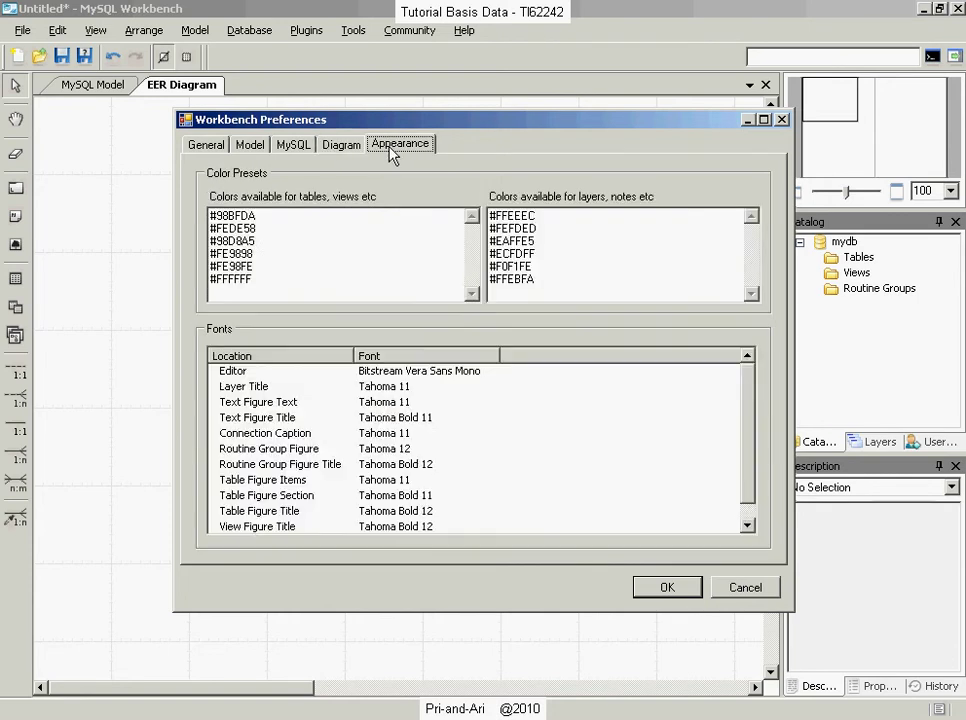
click(345, 145)
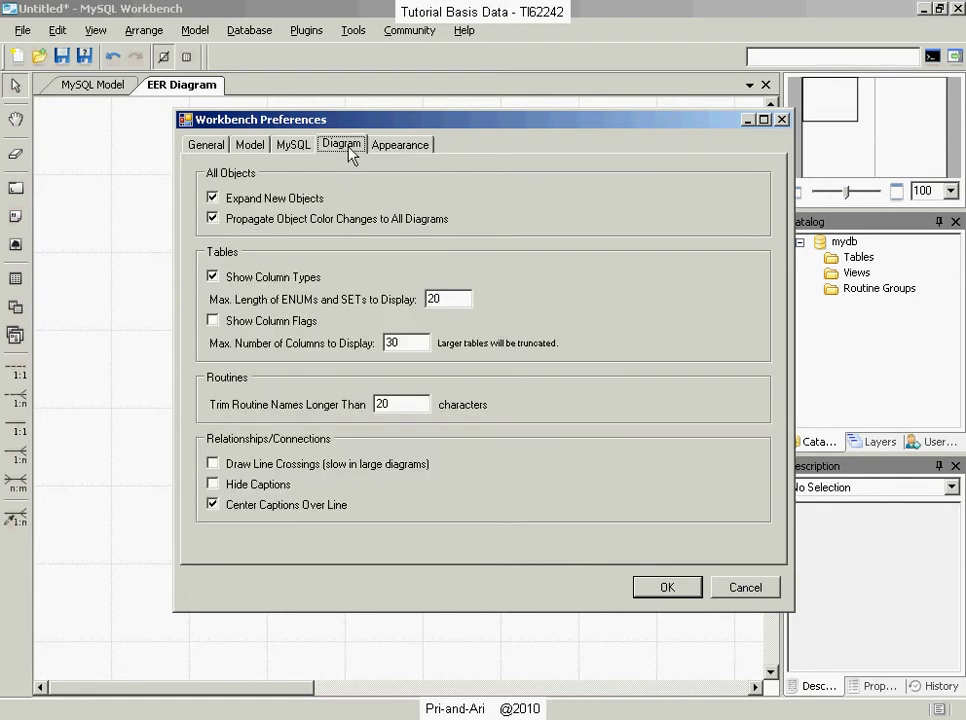
click(295, 148)
click(249, 148)
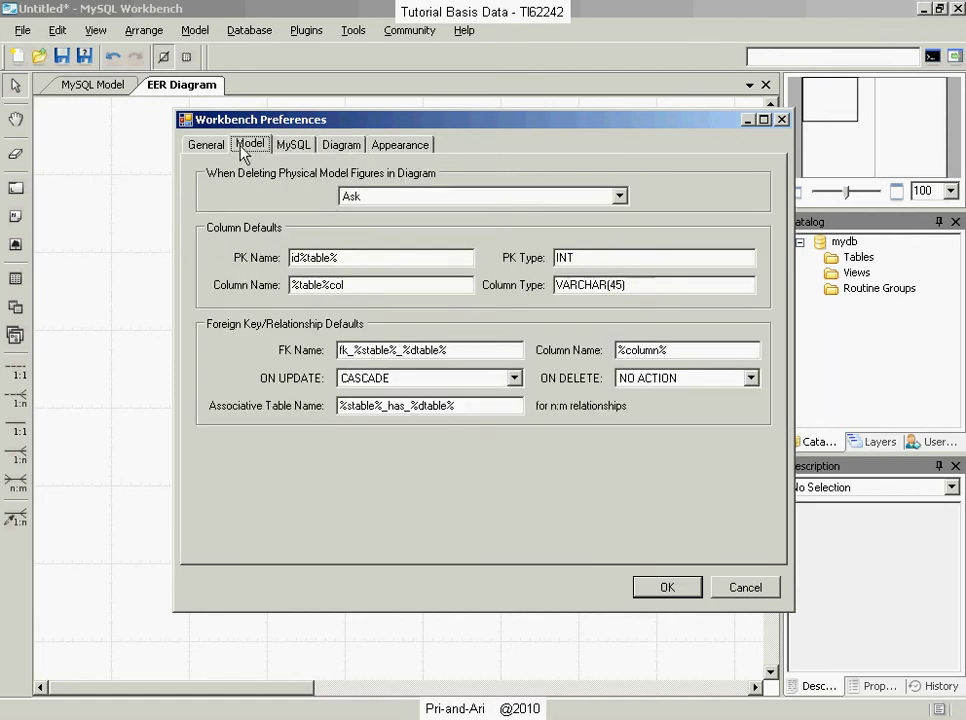
click(212, 150)
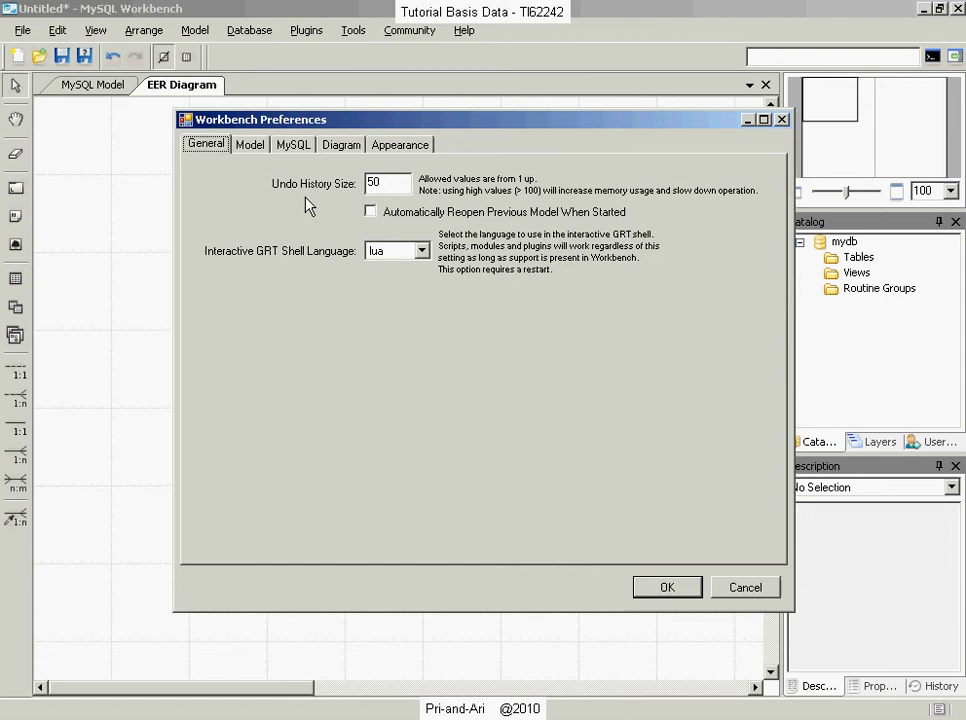
click(666, 587)
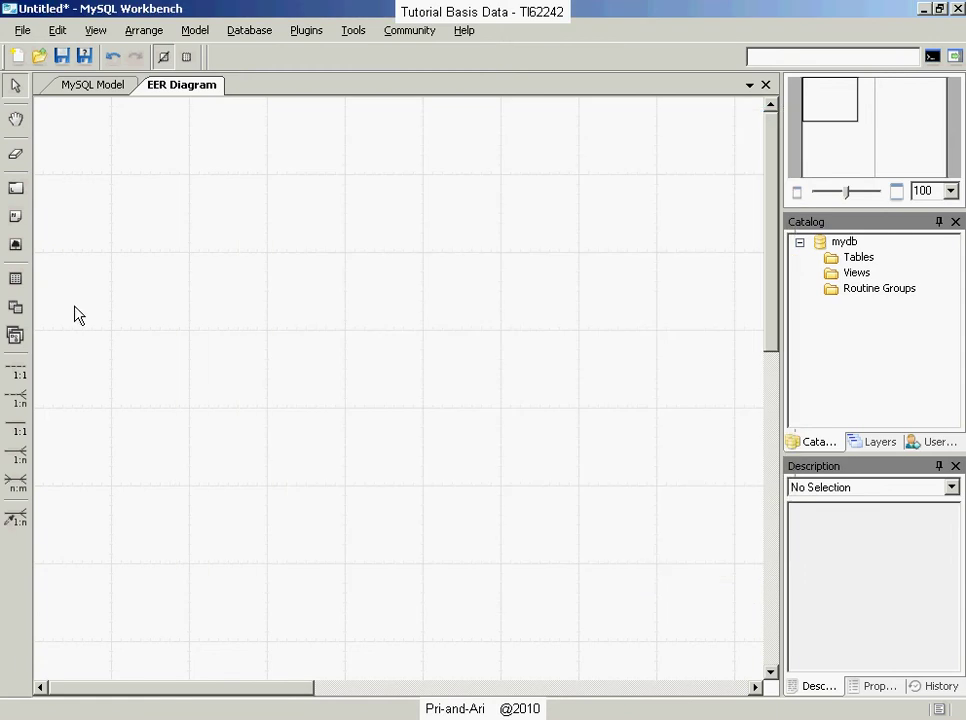
Step: Place a new table in the diagram's upper-left area and name it branch
click(18, 284)
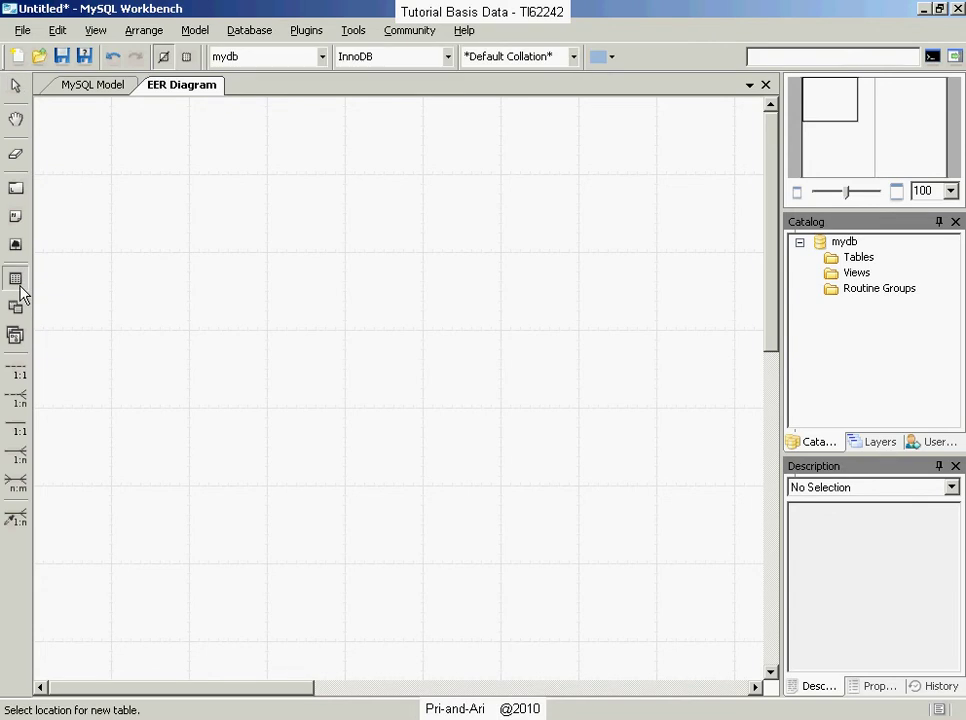
click(97, 150)
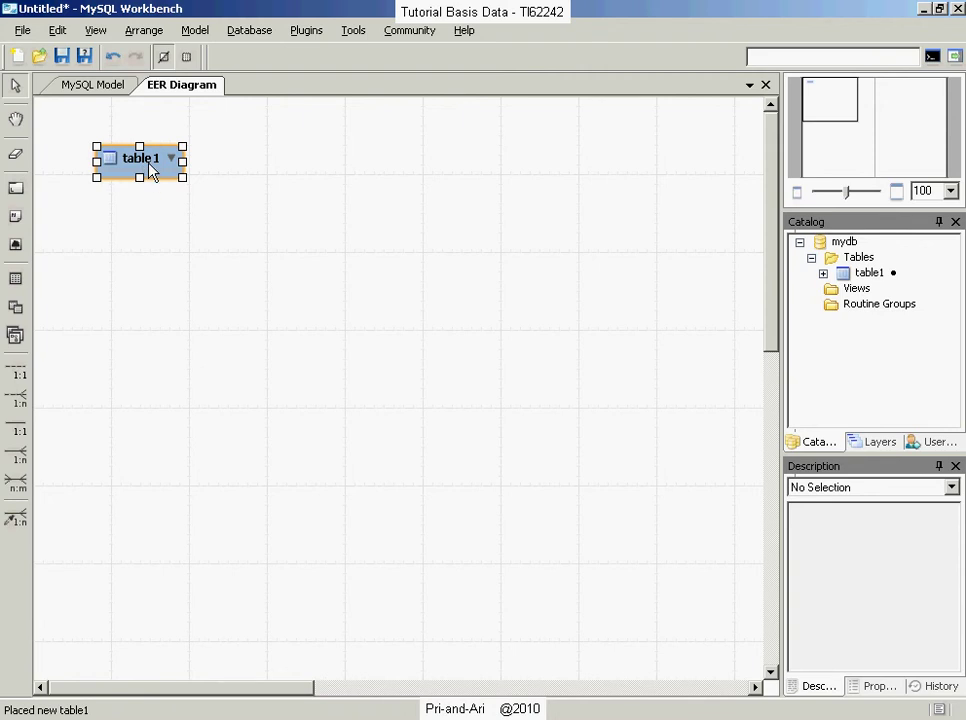
double_click(150, 168)
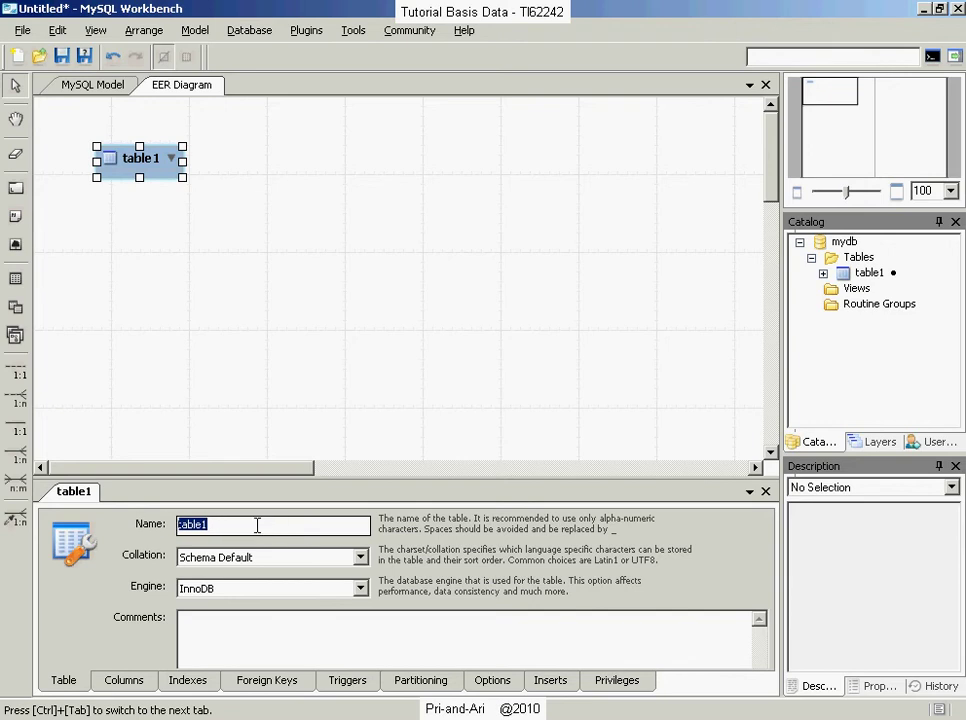
text(branch)
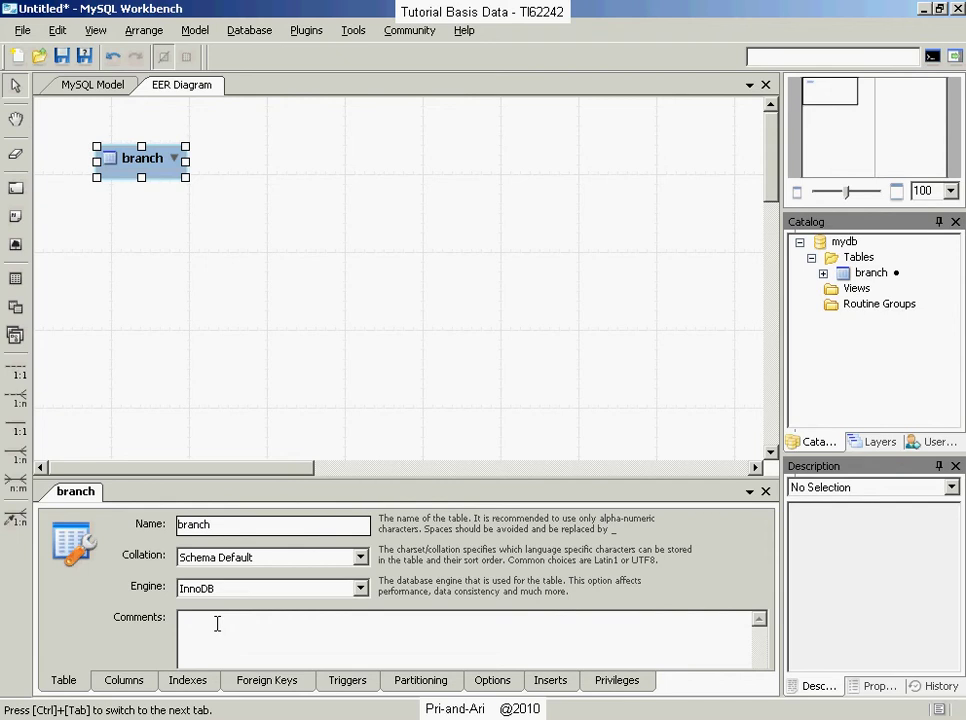
Step: Add the first column of the branch table with the name branchNo
click(150, 684)
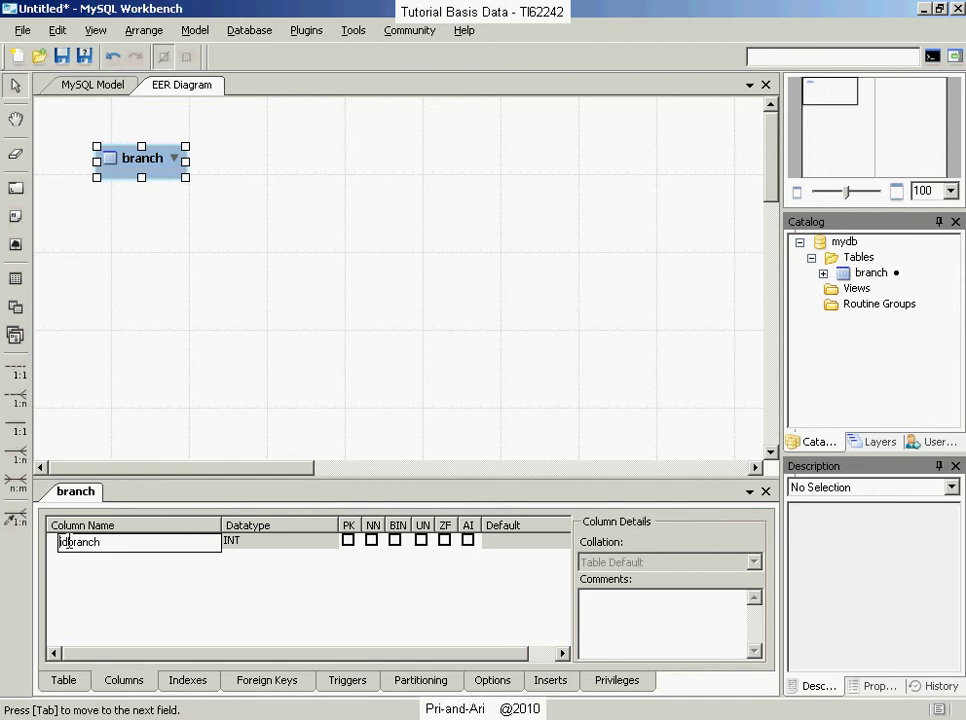
drag(68, 541, 58, 541)
key(Delete)
key(End)
text(No)
click(258, 545)
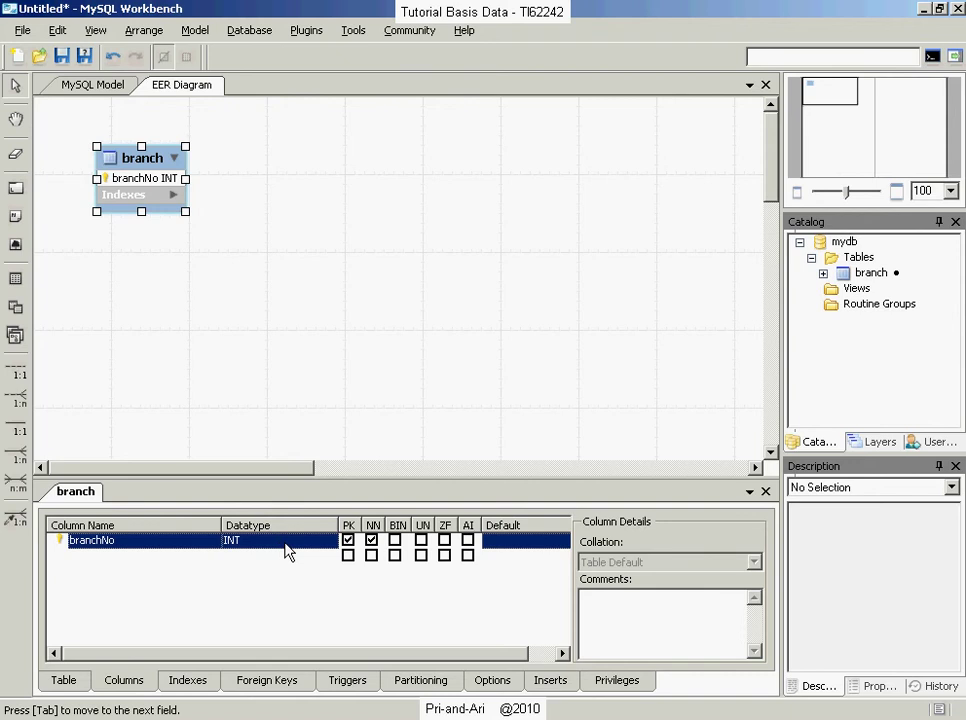
Step: Set the datatype of the branchNo column to VARCHAR(4)
click(284, 544)
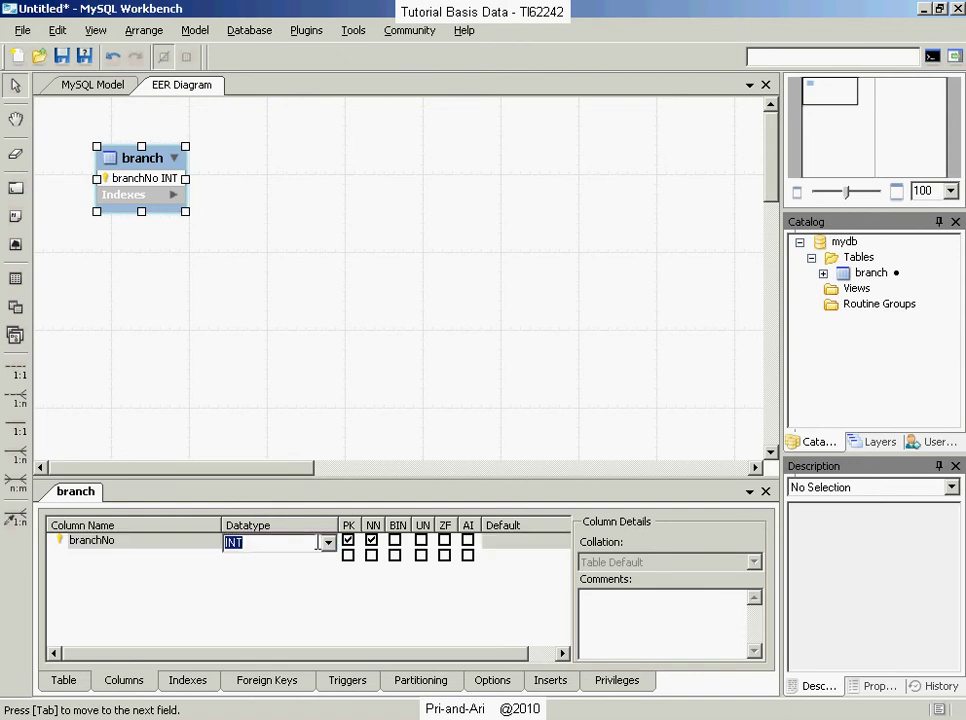
click(331, 546)
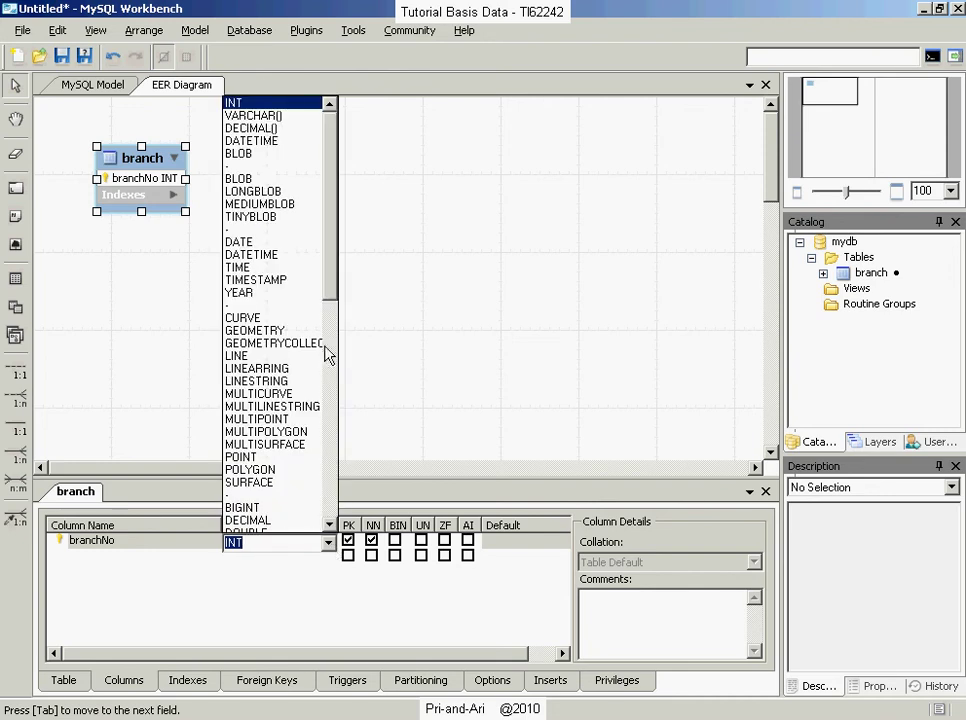
click(262, 122)
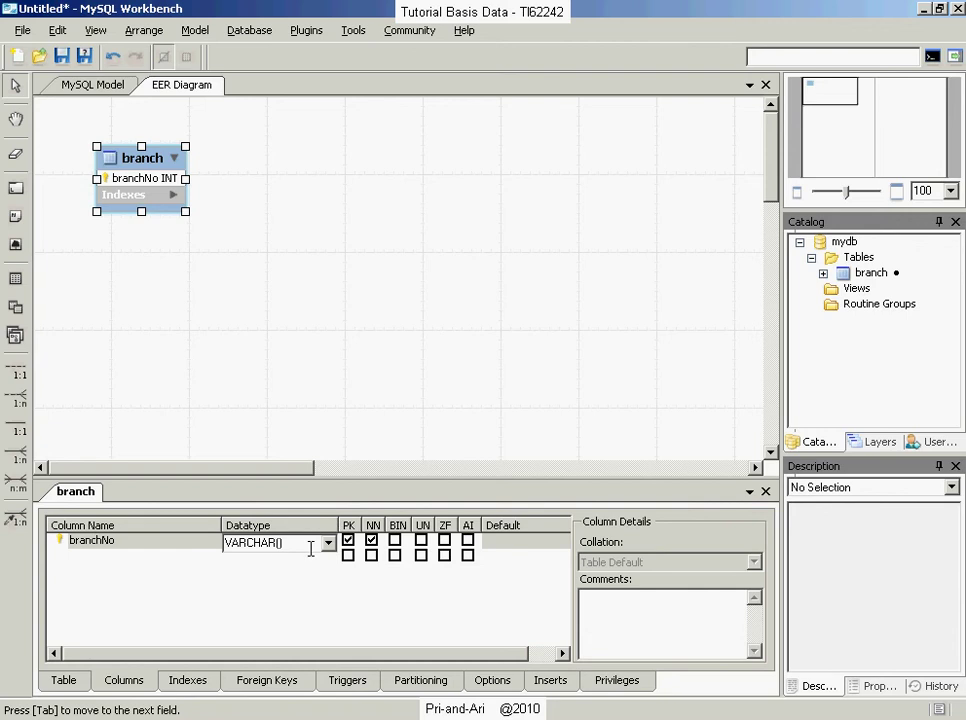
text(4)
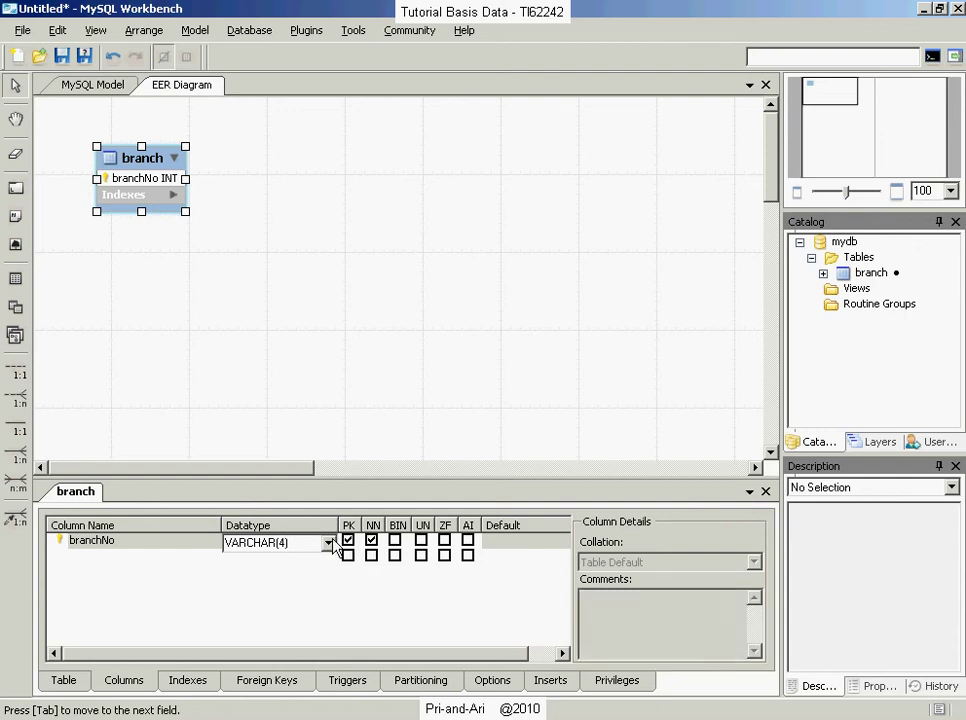
Step: Apply the branchNo datatype, and clear and restore the column's primary key setting
key(Return)
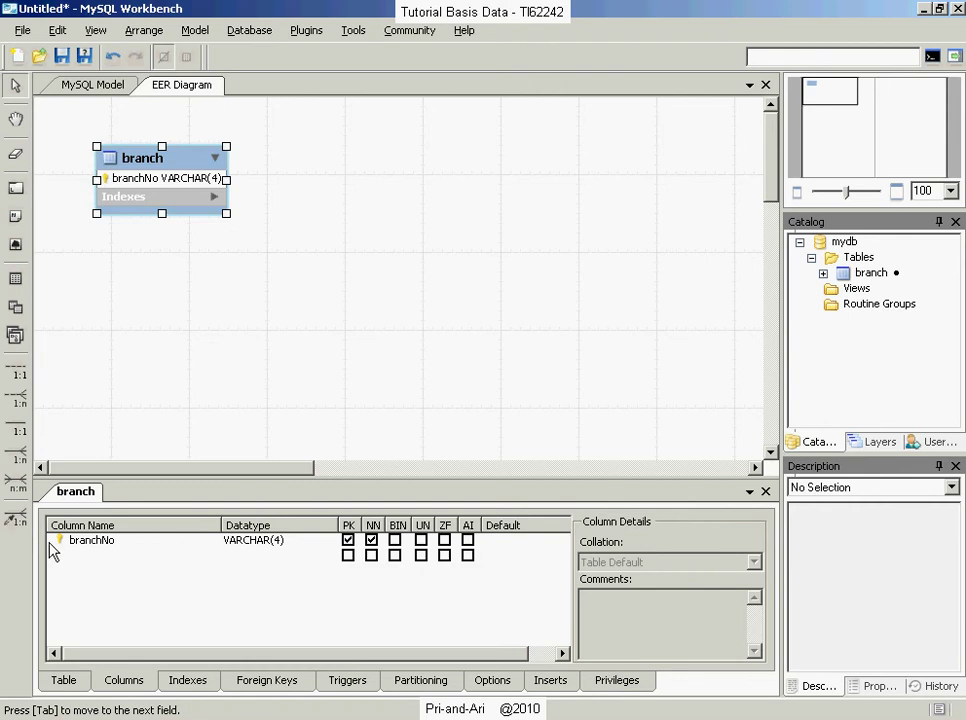
click(347, 540)
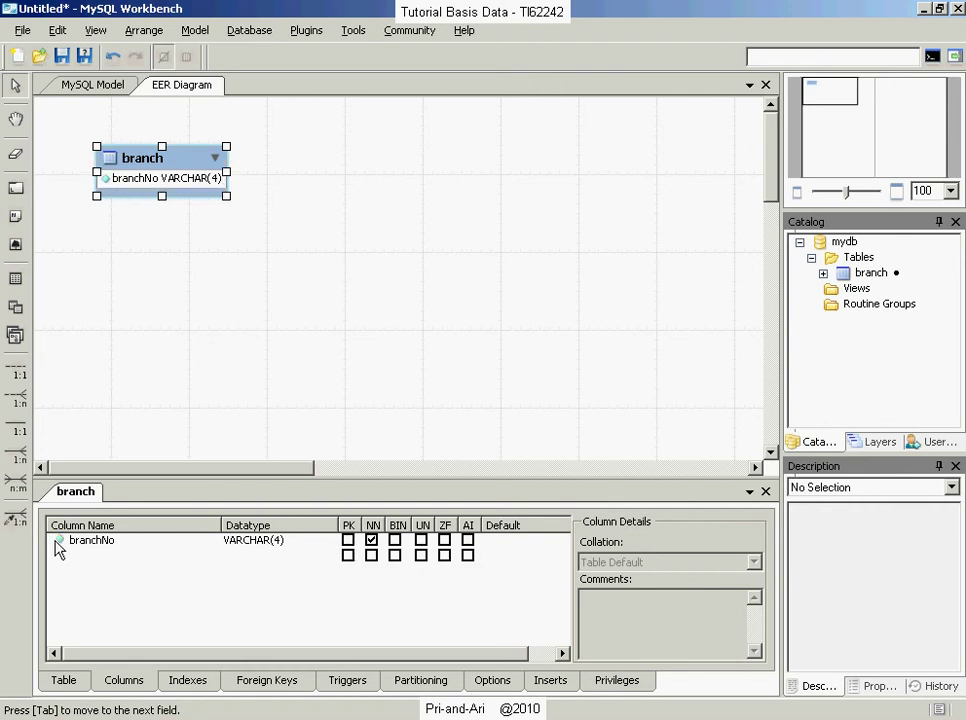
click(347, 540)
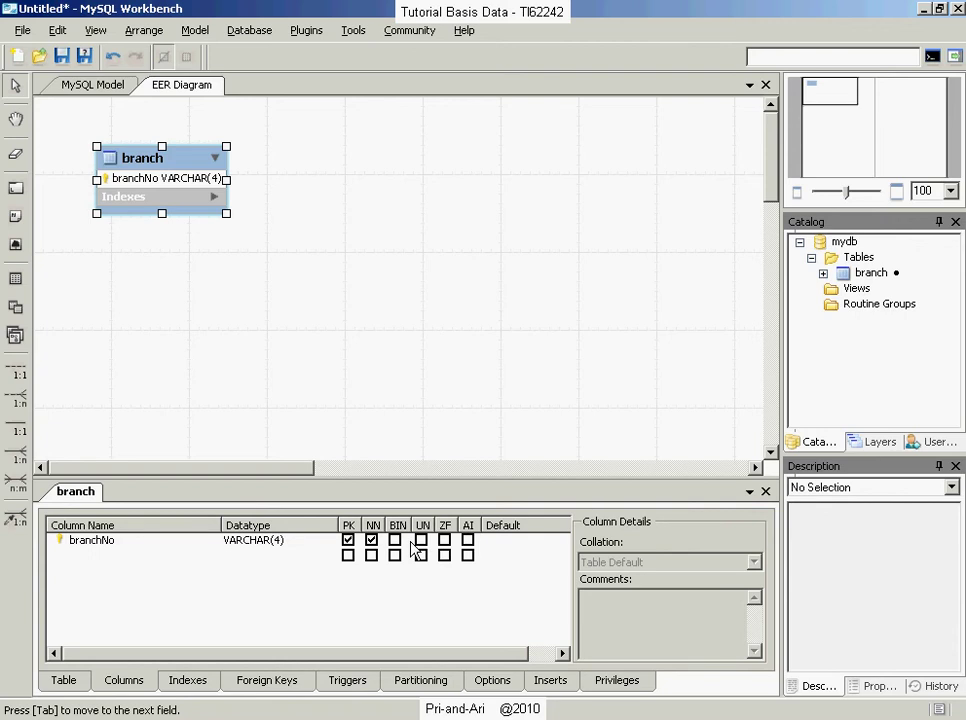
Step: Add a second column named street to the branch table
click(140, 563)
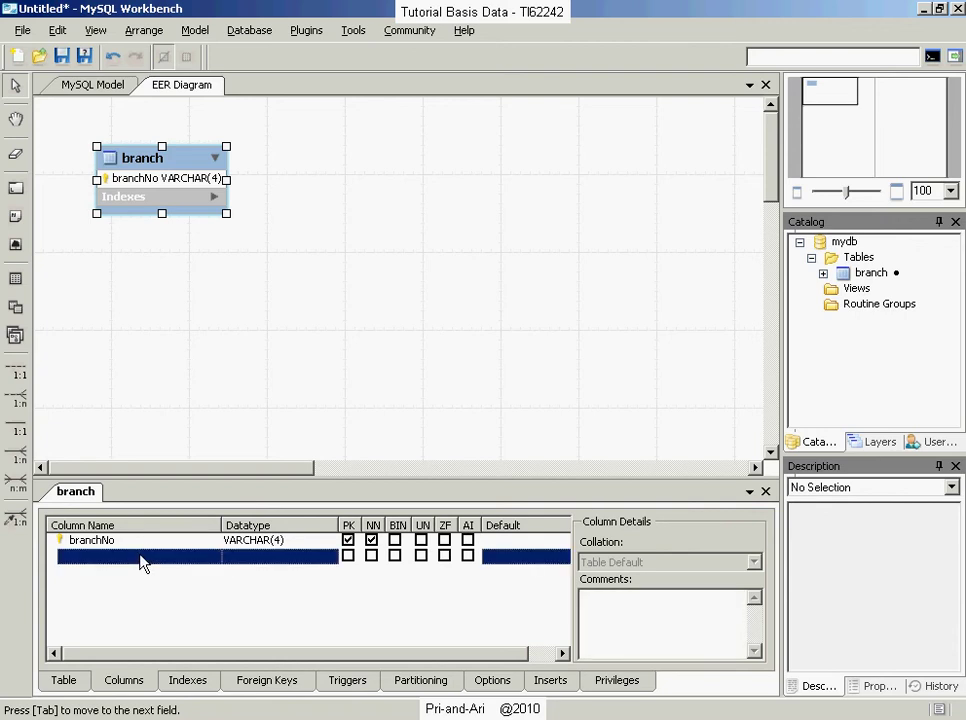
click(140, 560)
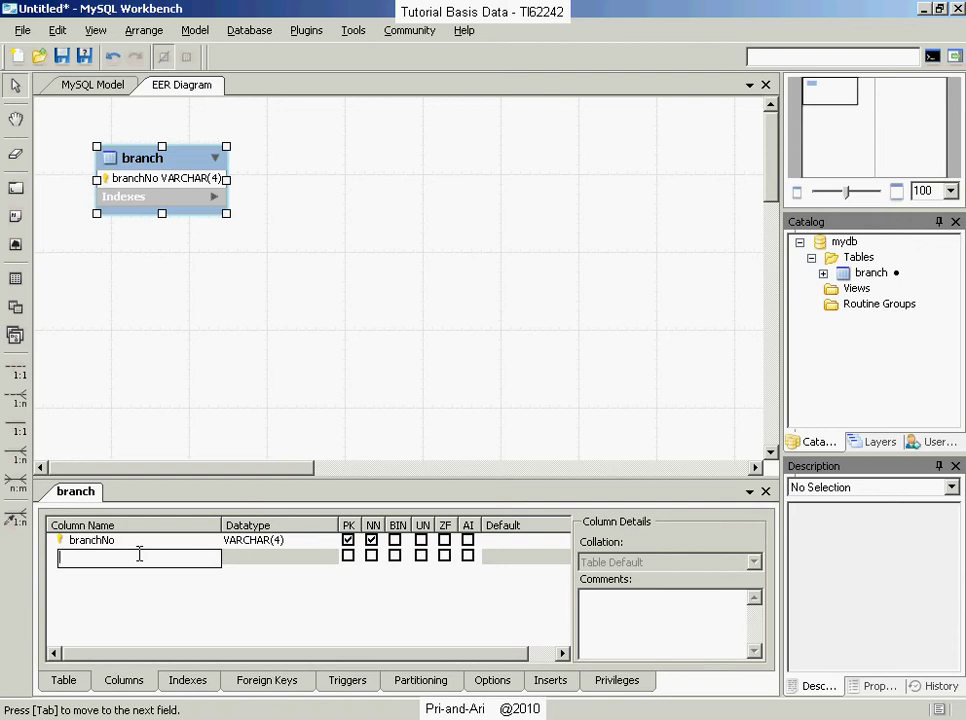
text(street)
key(Tab)
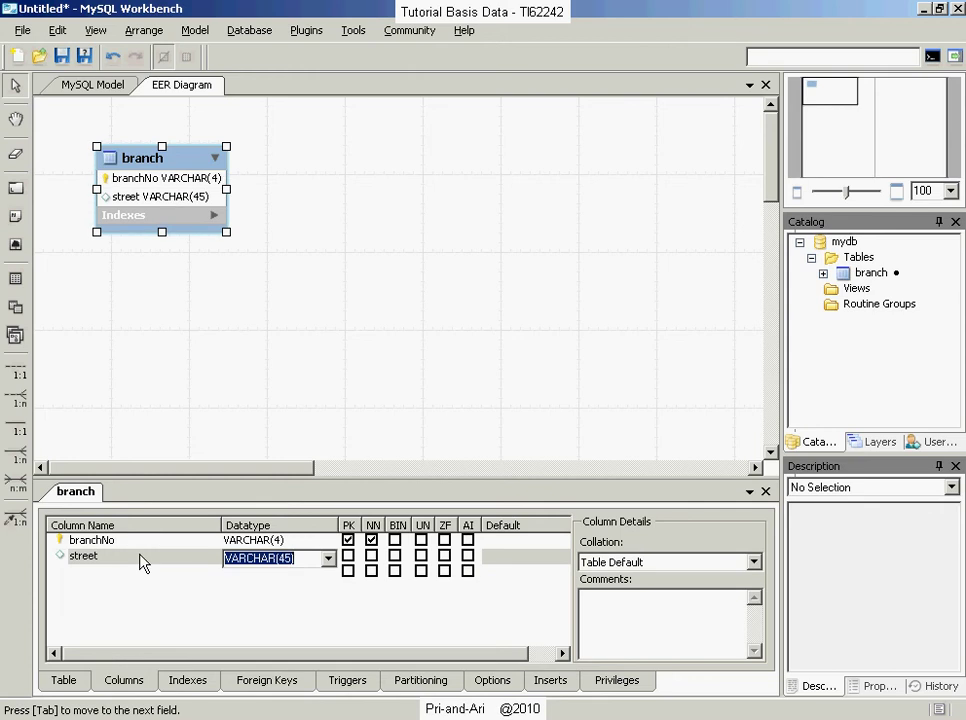
Step: Set the street column's datatype to VARCHAR(30) and mark the column as not null
key(End)
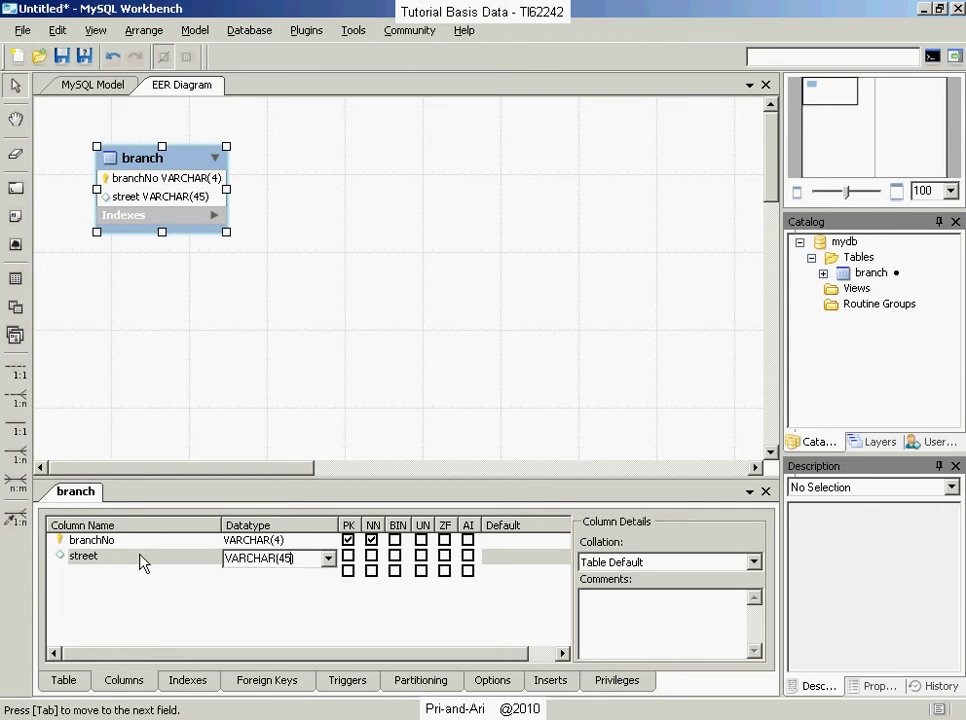
key(Left)
key(shift+Left)
key(shift+Left)
text(30)
key(Return)
click(143, 563)
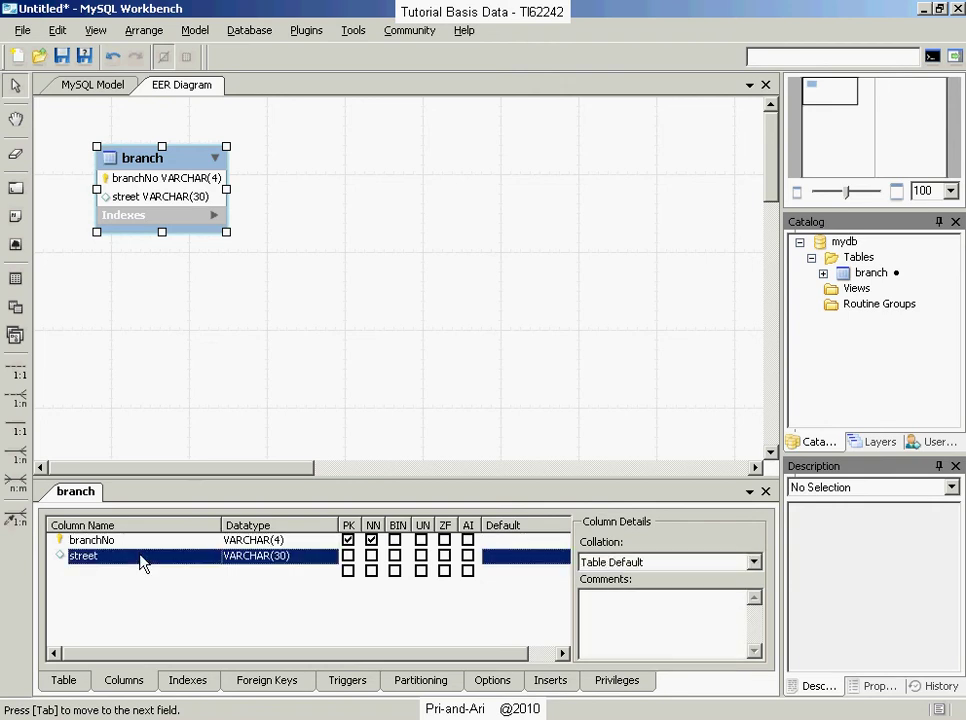
click(372, 557)
Step: Add a third column named city to the branch table with the datatype VARCHAR(20)
double_click(124, 572)
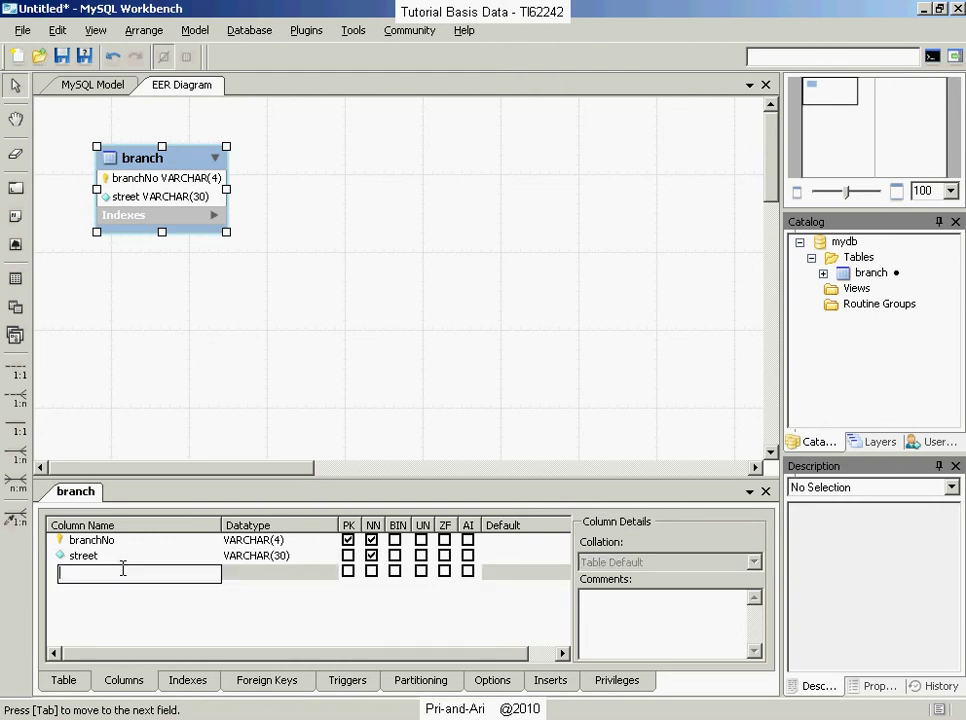
text(city)
key(Tab)
key(End)
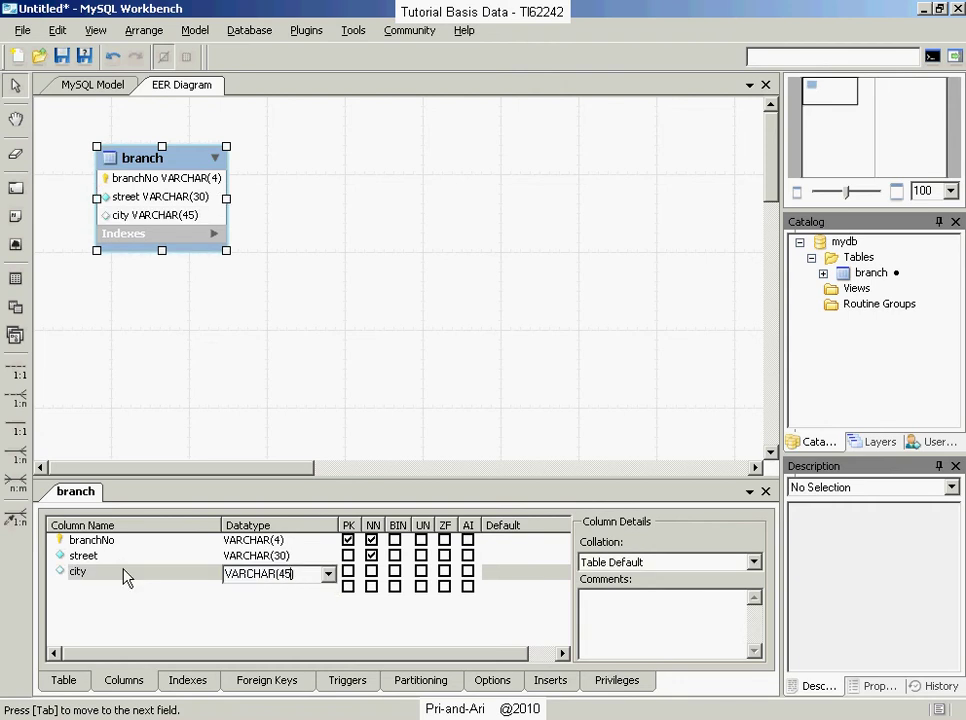
key(Left)
key(shift+Left)
key(shift+Left)
text(20)
key(Return)
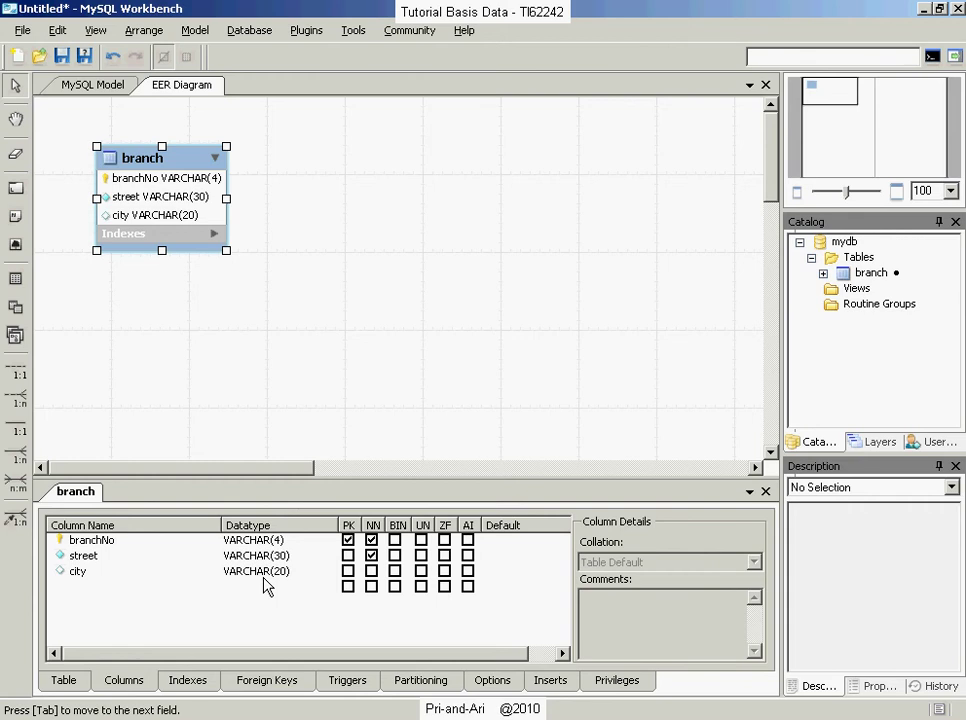
Step: Add a fourth column named state to the branch table and choose ENUM as its datatype
double_click(88, 590)
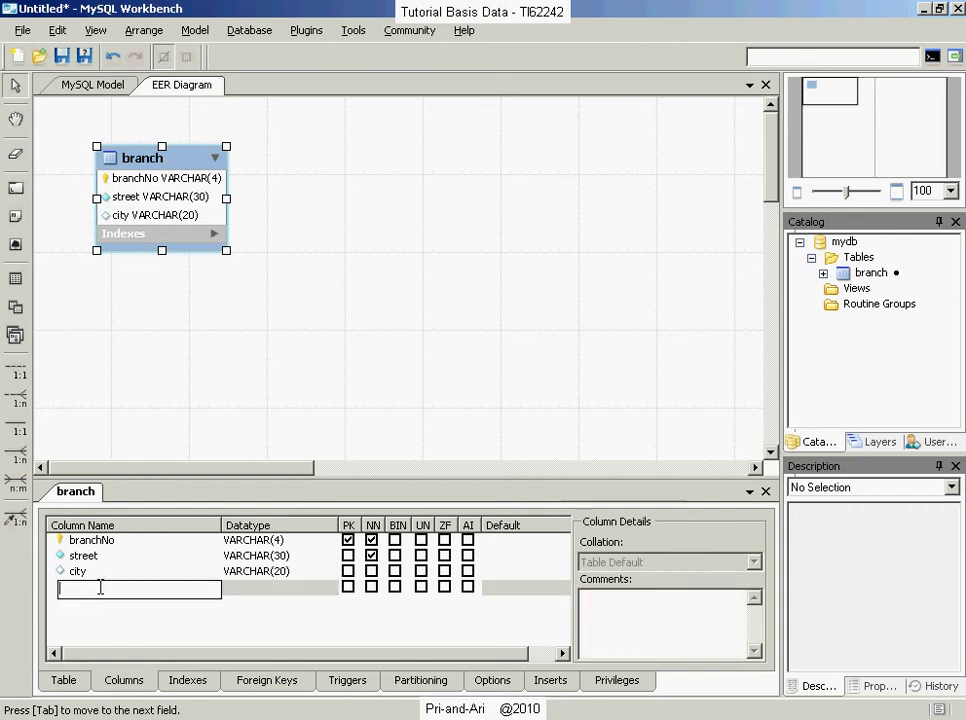
text(state)
key(Tab)
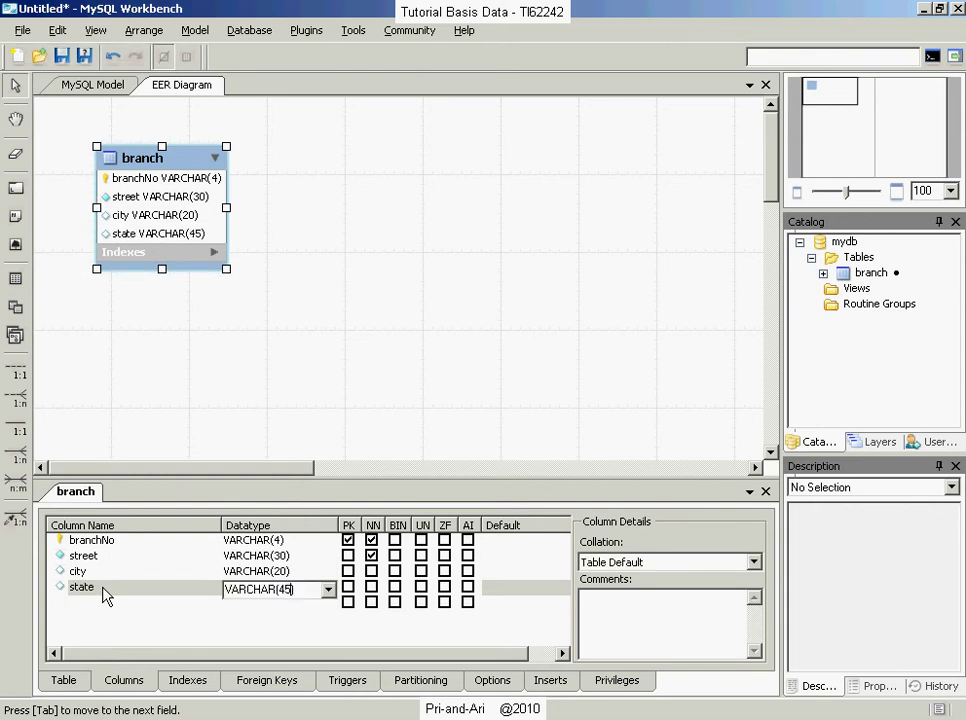
key(End)
key(Left)
key(shift+Left)
text(3)
text(5)
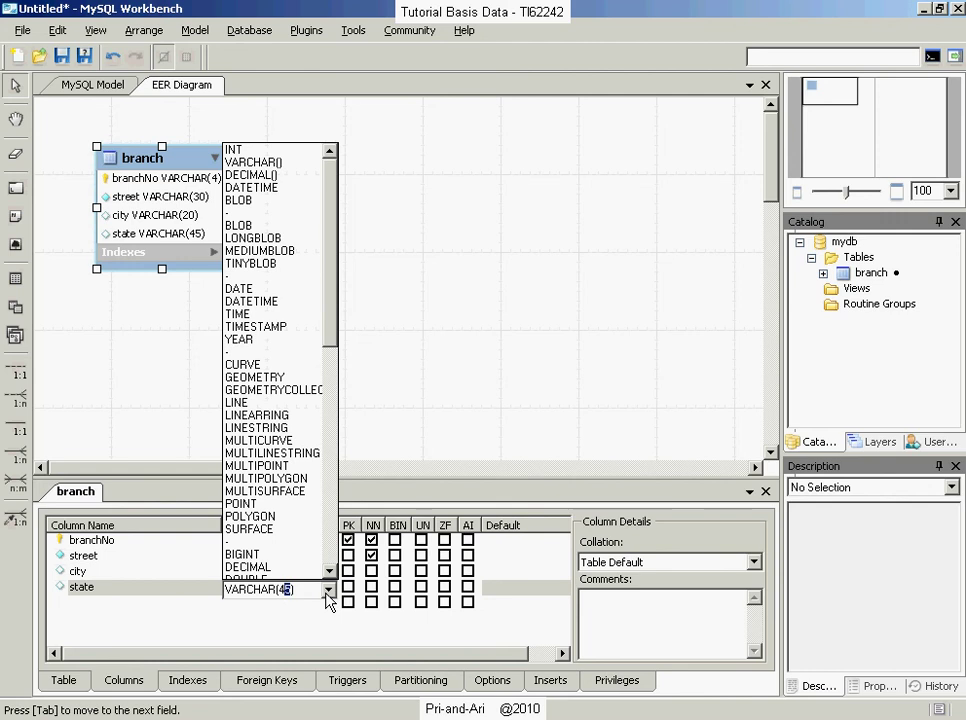
drag(326, 325, 327, 548)
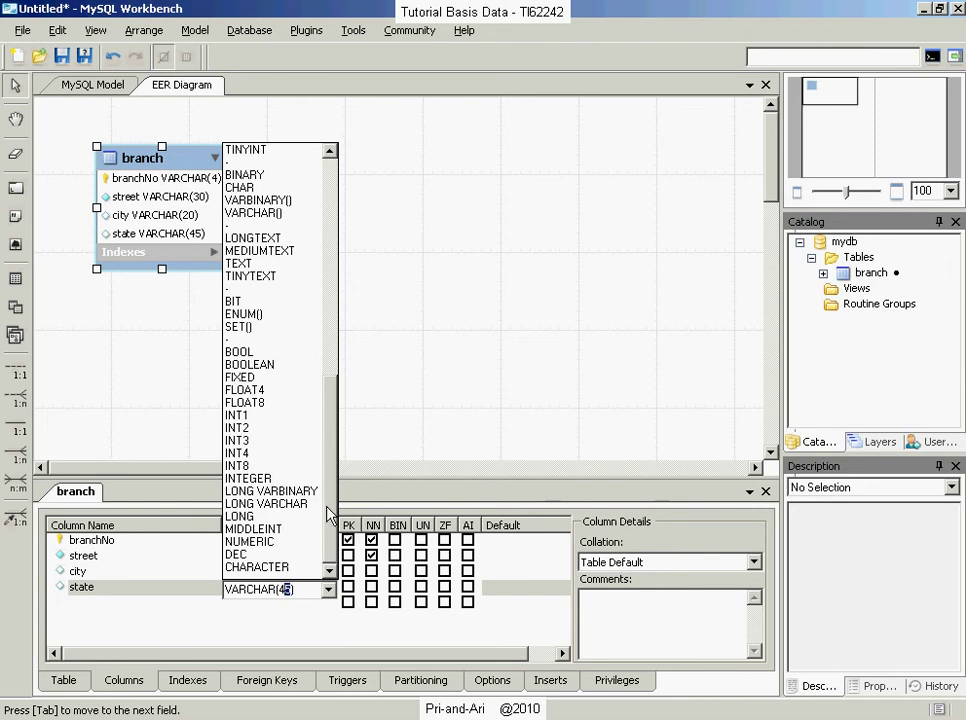
click(248, 318)
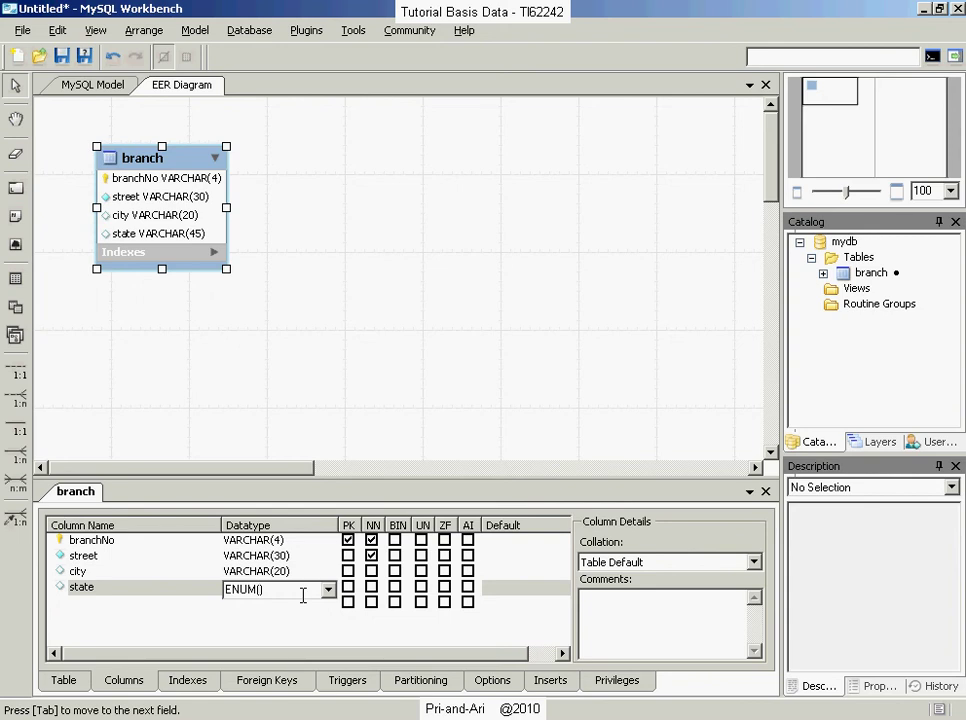
text(')
text(J)
text(awa)
key(BackSpace)
key(BackSpace)
key(BackSpace)
key(BackSpace)
Step: Enter 'Aceh' and 'Sumatera Utara' as the first ENUM values of the state column
text(Aca)
text(eh)
text(')
text(, )
text('Sumater)
text(a Utara)
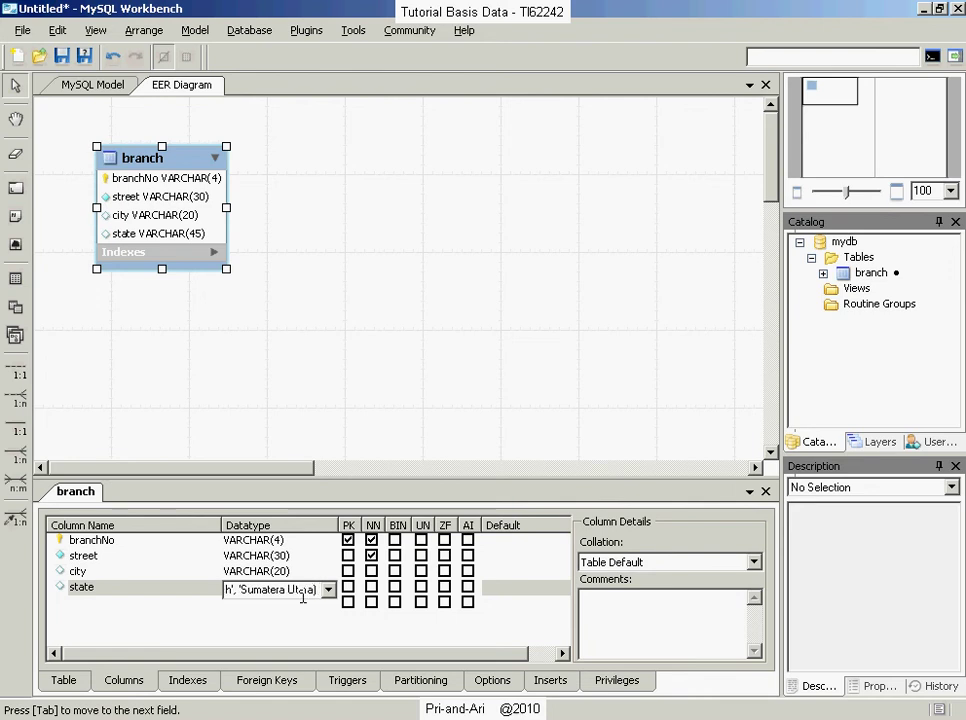
text(',)
Step: Append 'DKI Jakarta' and 'Jawa Barat' to the ENUM values of the state column
text('D)
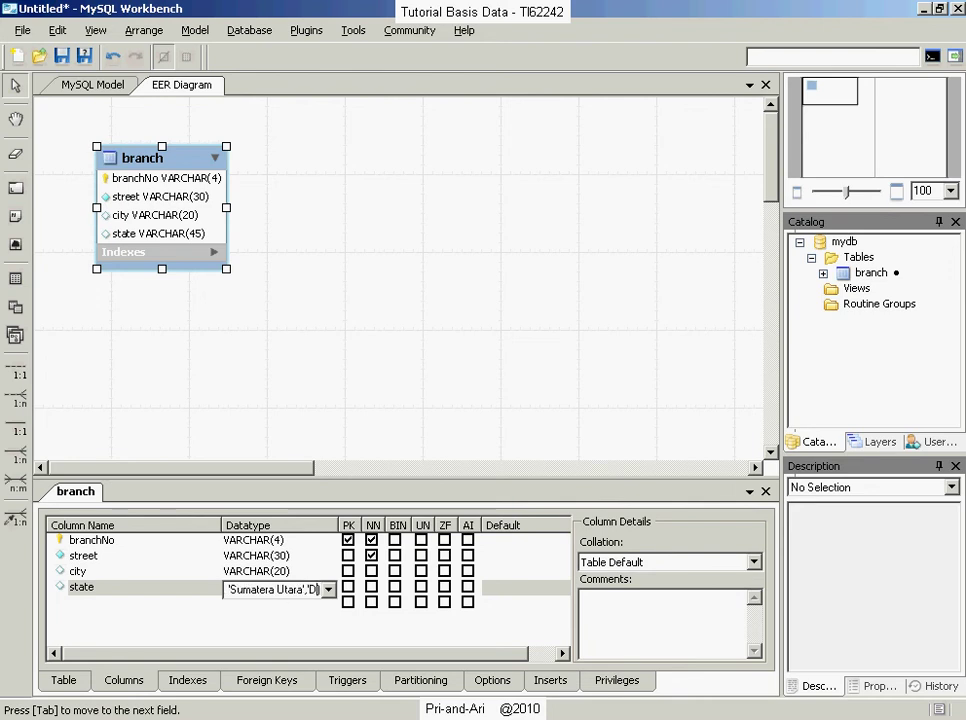
text(KI Ja)
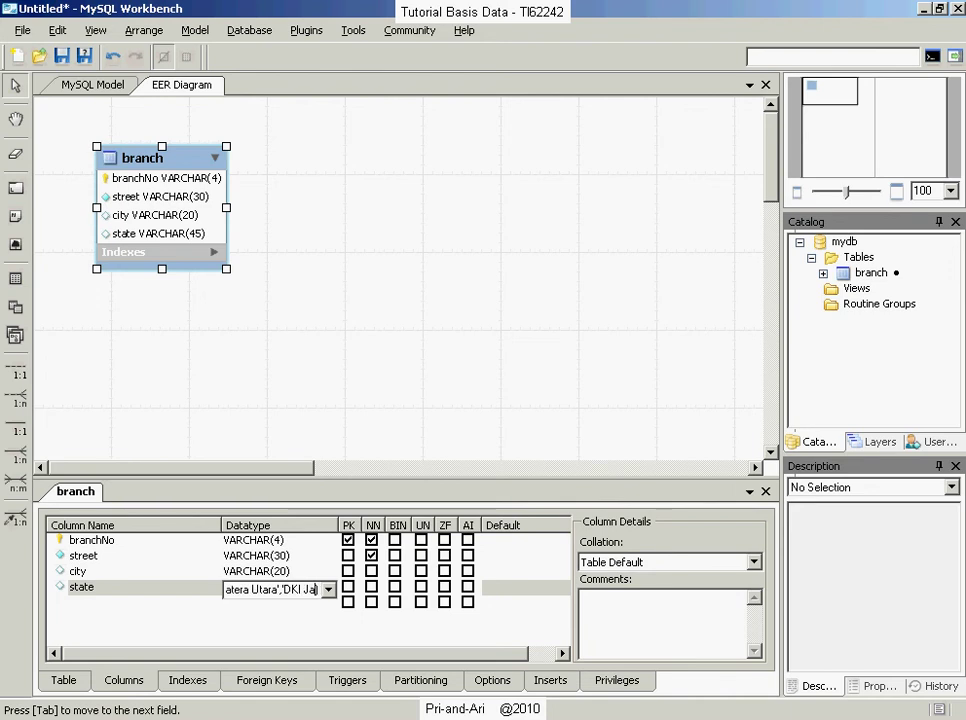
text(karta'))
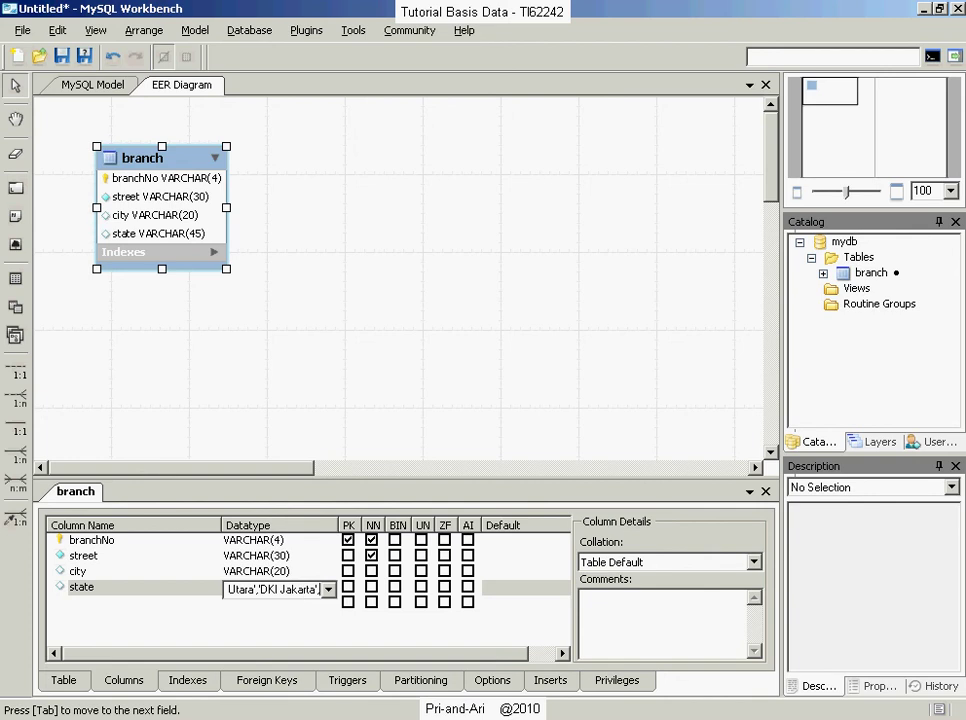
text(,)
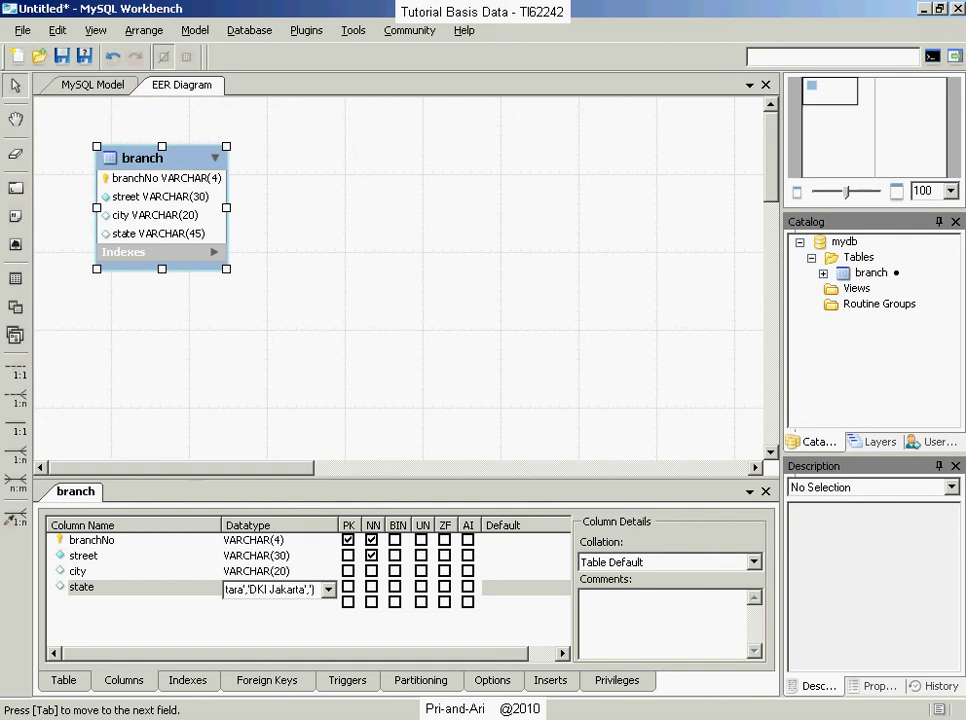
text('Jawa)
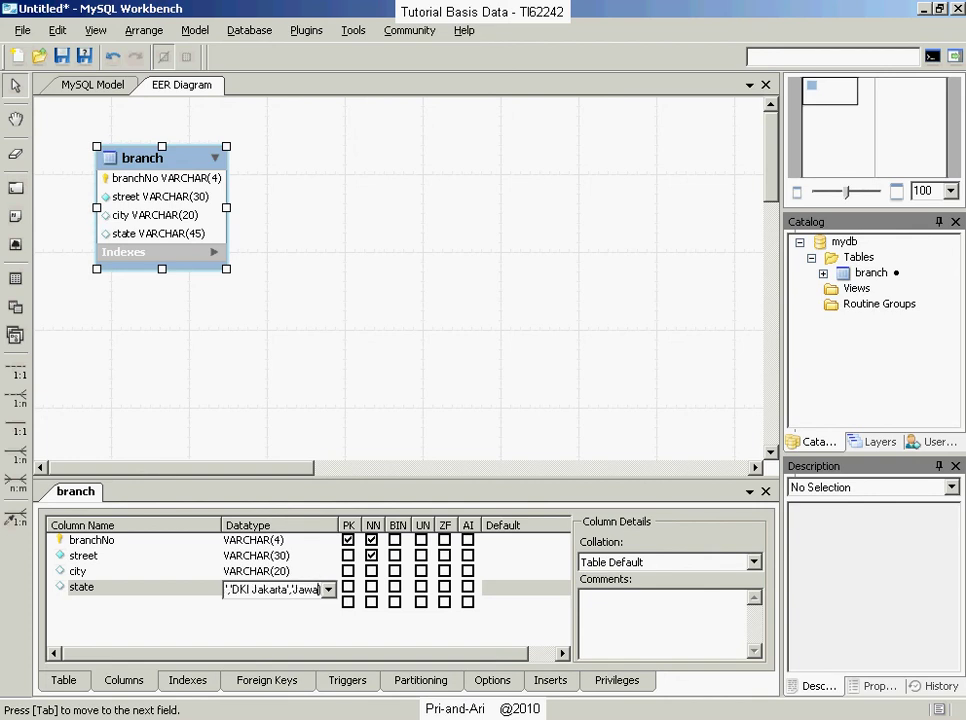
text( Barat)
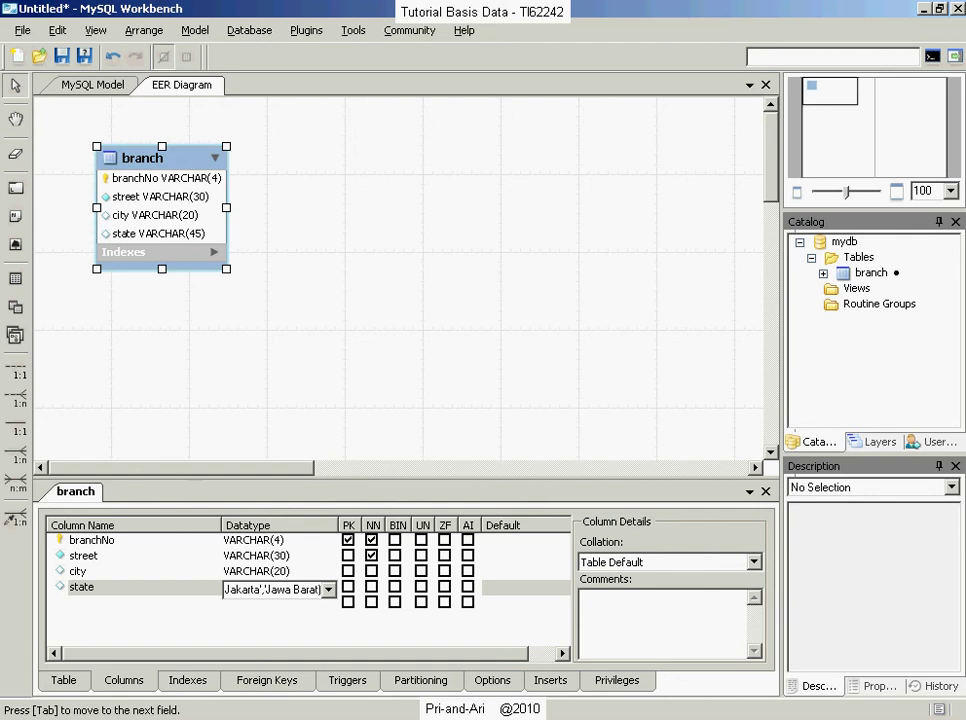
text(',)
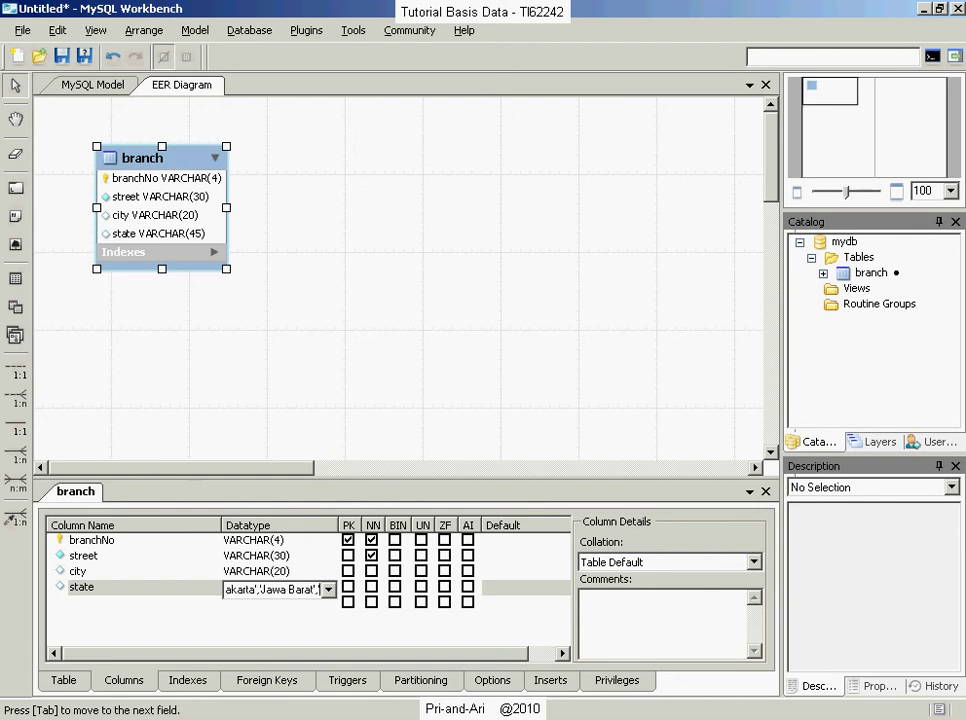
Step: Append 'Jawa Tengah' and 'Jawa Timur' to the state column's ENUM values
text('Jawa Tengah)
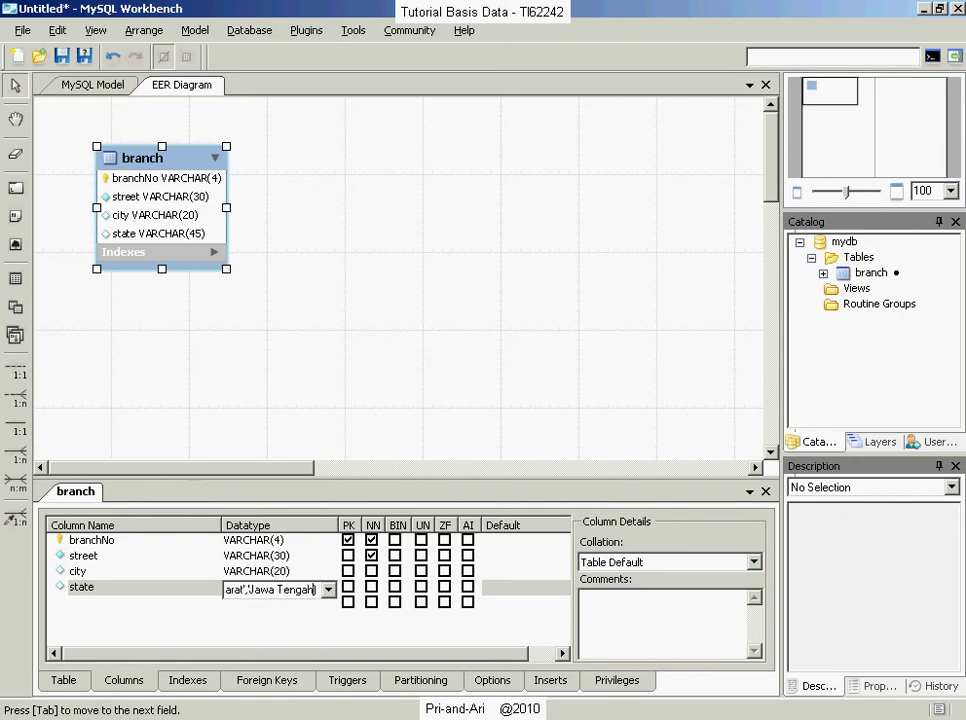
text())
text('Jawa)
text( Timu)
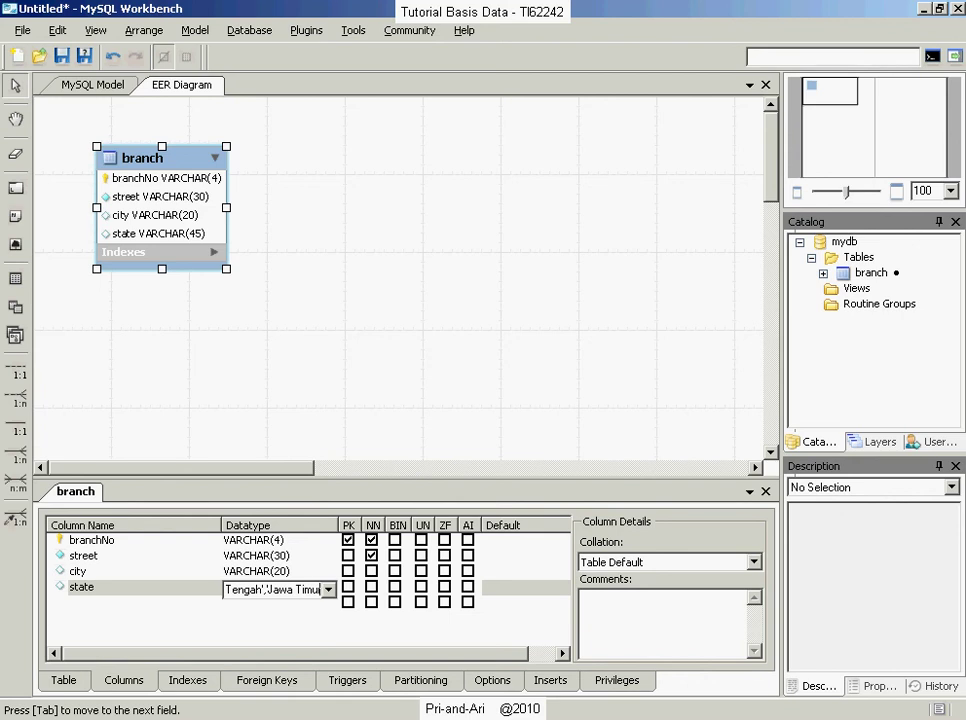
text(r',)
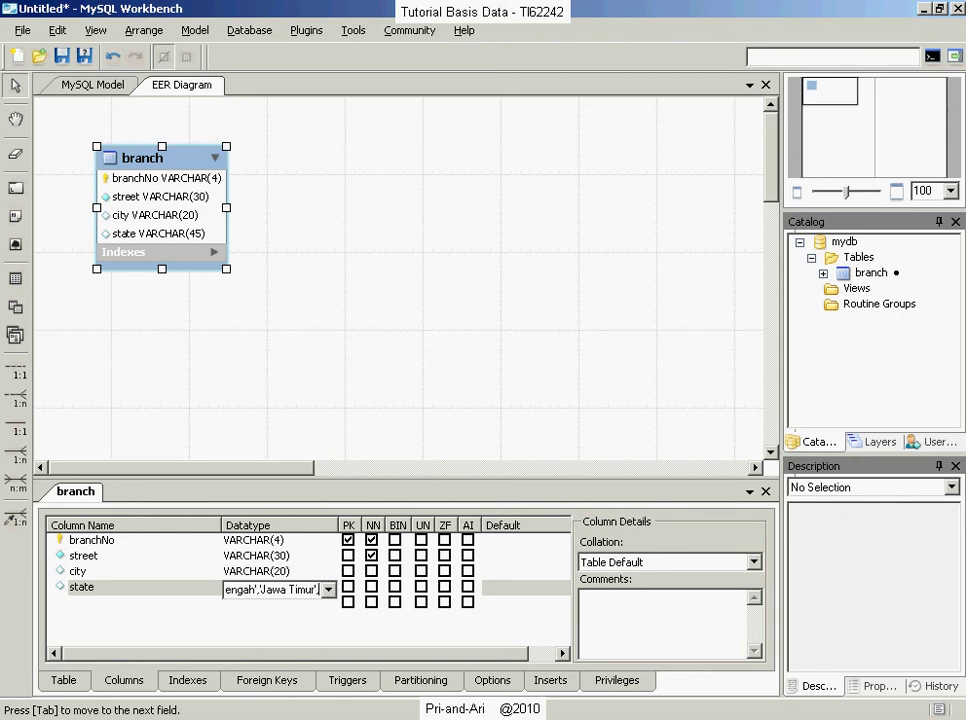
Step: Append 'Yogyakarta' and 'Sulawesi Tenggara' to the state column's ENUM values and apply the datatype
text('Yig)
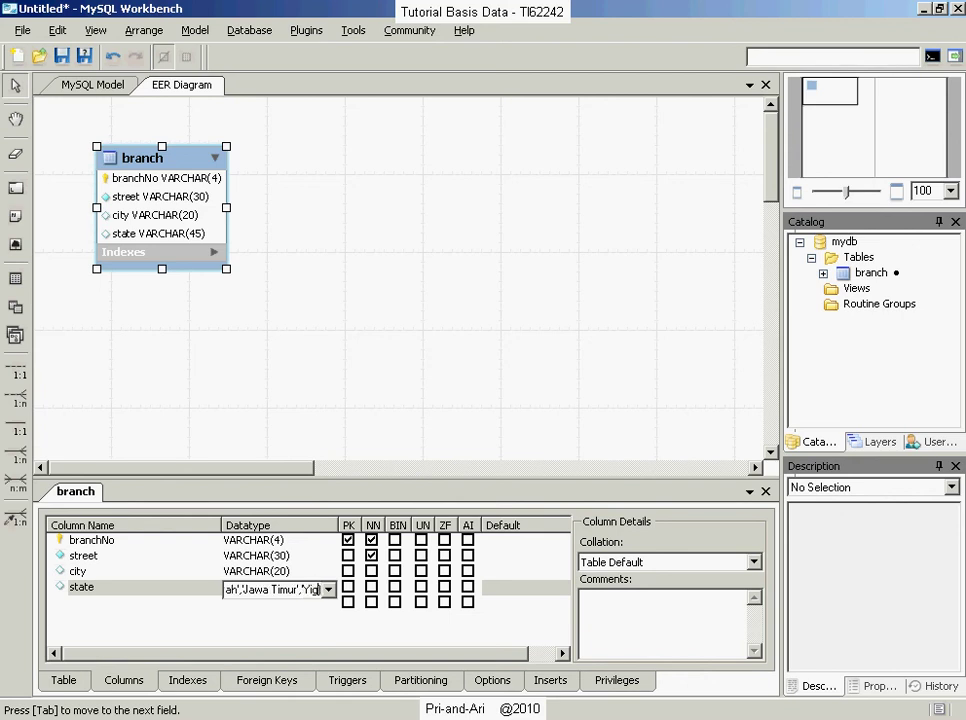
key(BackSpace)
key(BackSpace)
text(ogyakarta)
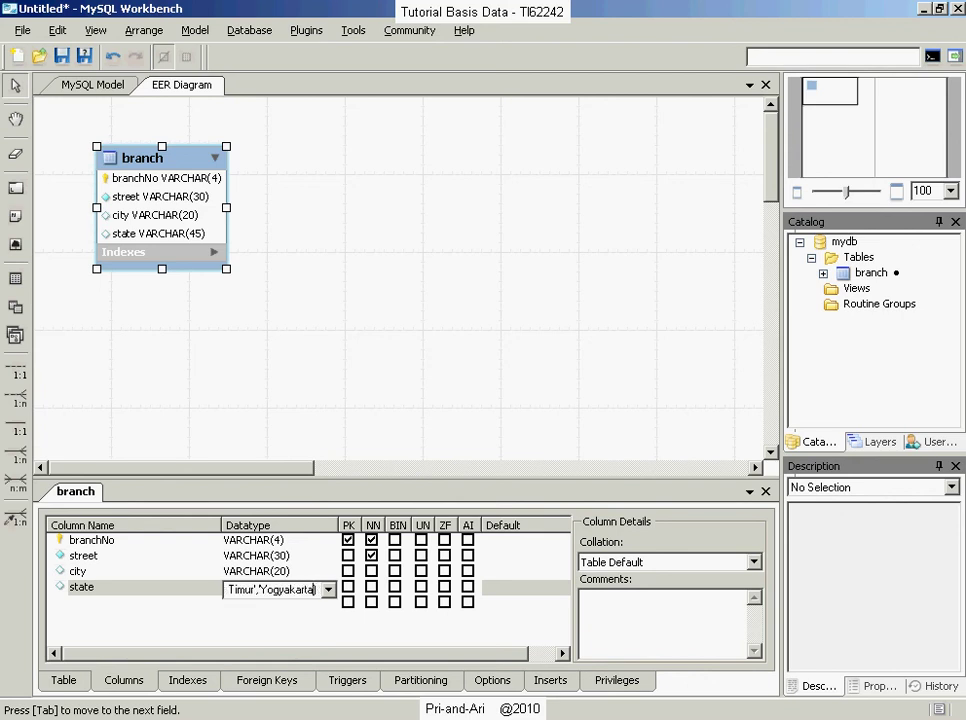
text(','Su)
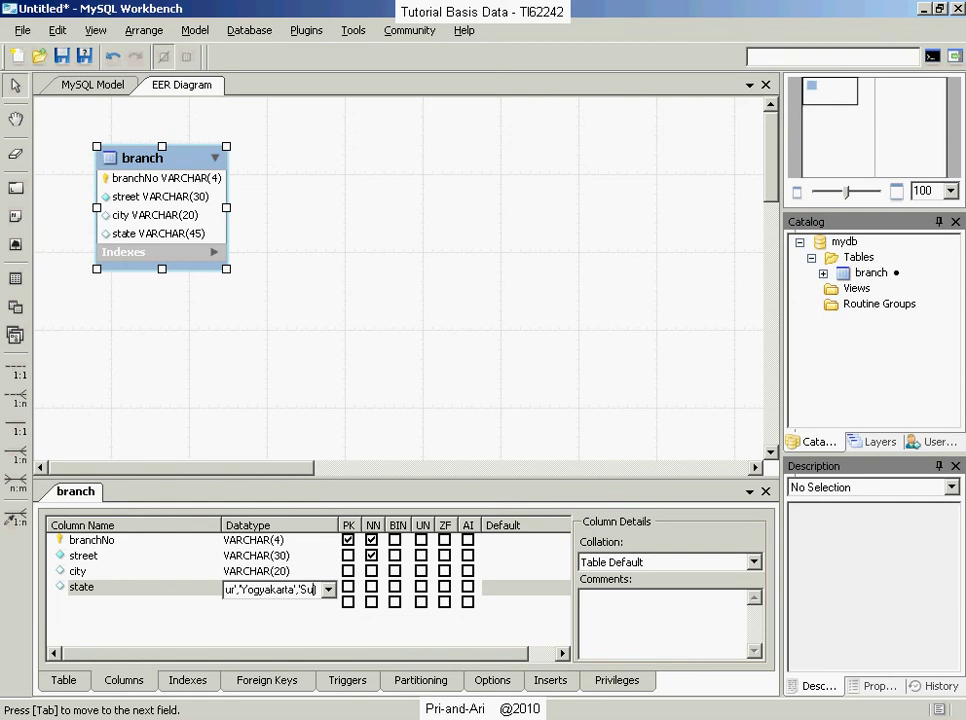
text(lawesi)
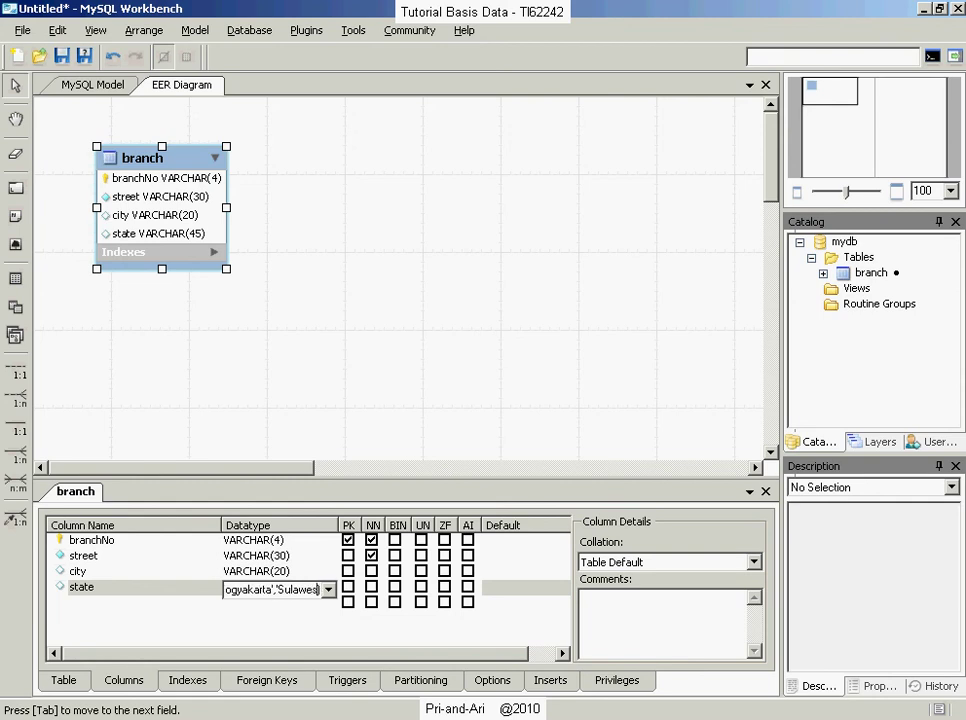
text( Te)
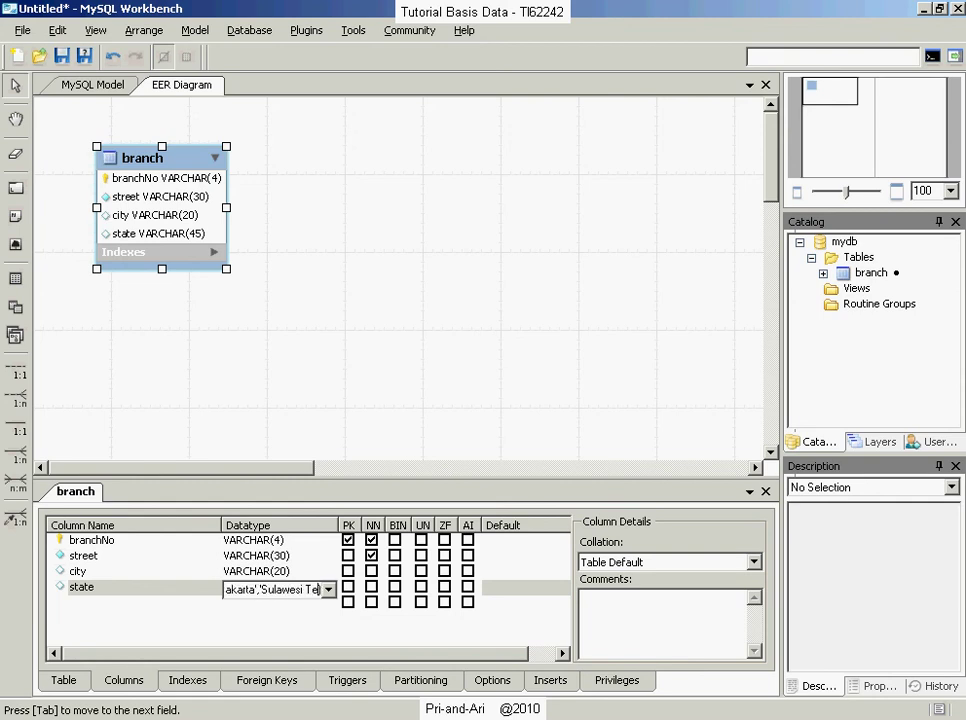
text(nggara)
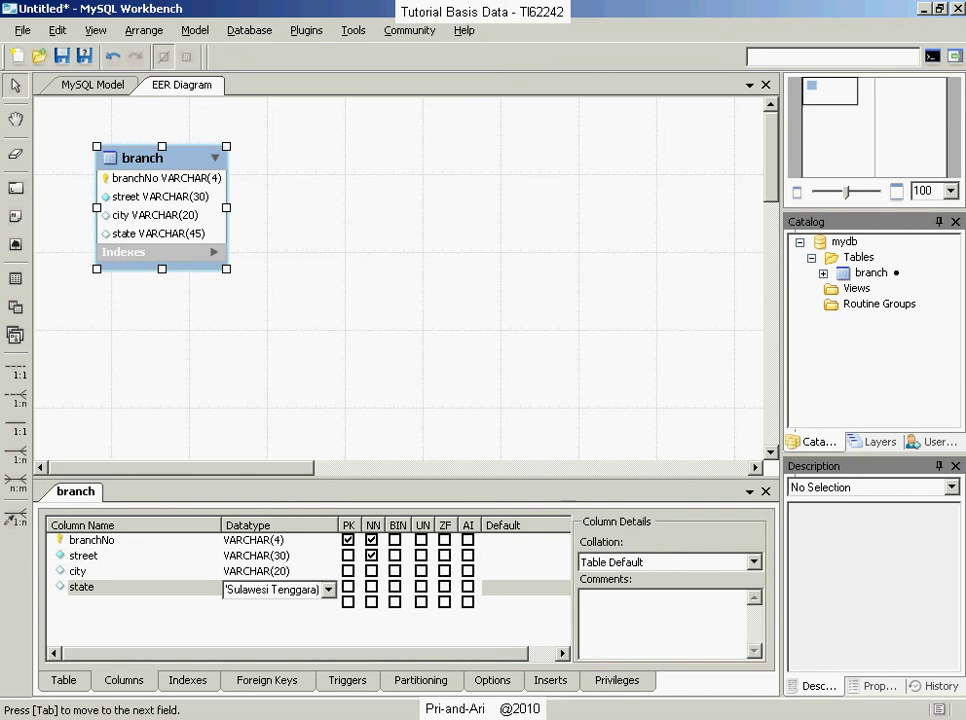
key(Return)
Step: Add a zipcode column with datatype VARCHAR(5) to the branch table
click(240, 604)
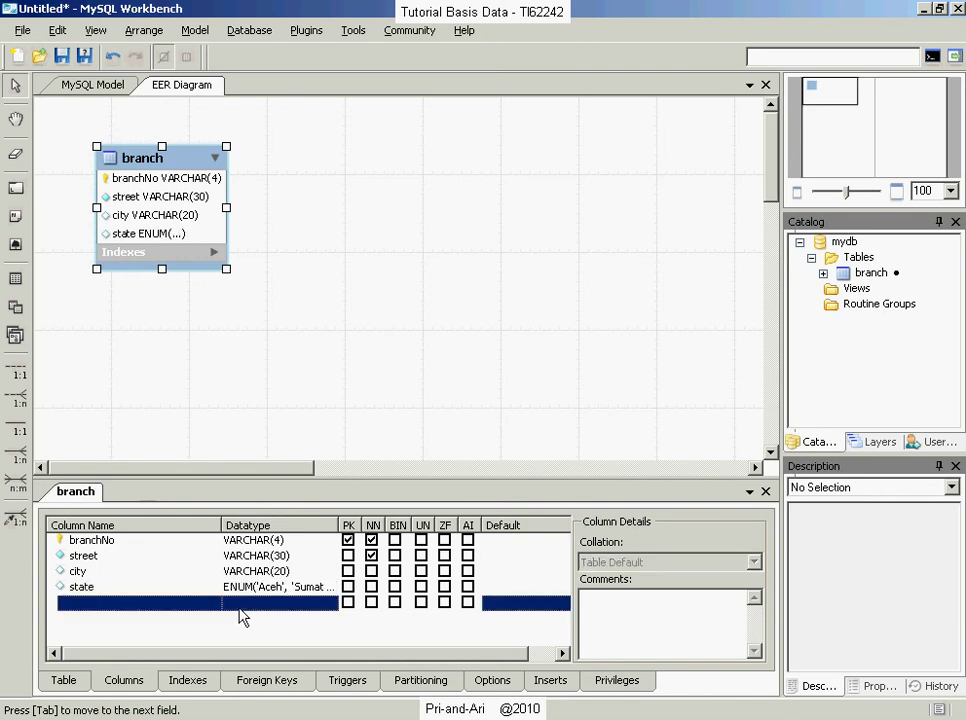
click(147, 610)
text(zip)
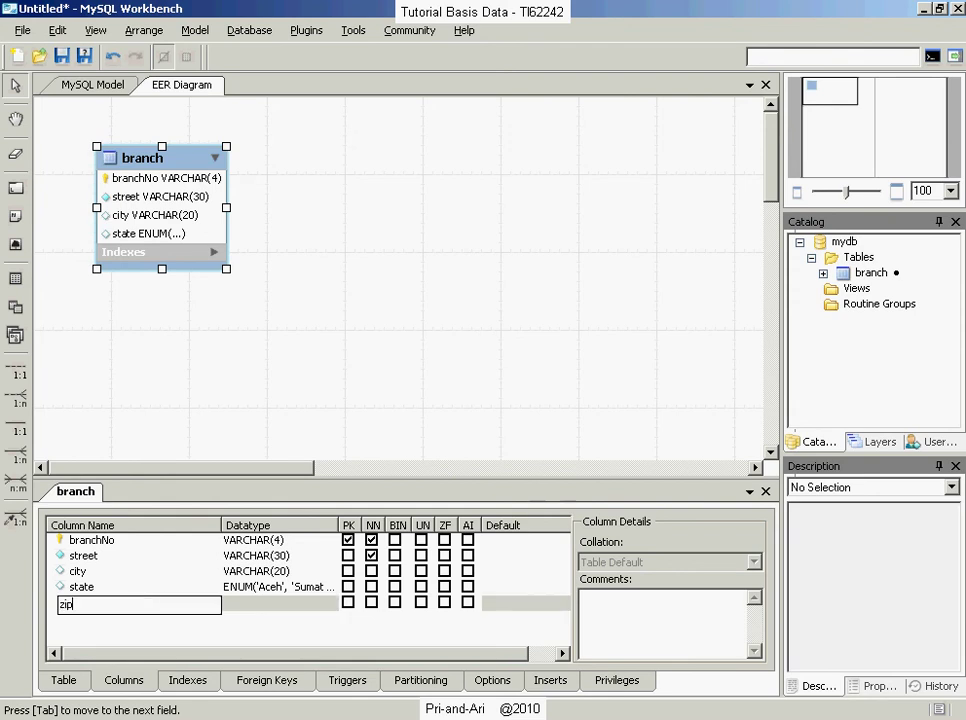
text(code)
key(Tab)
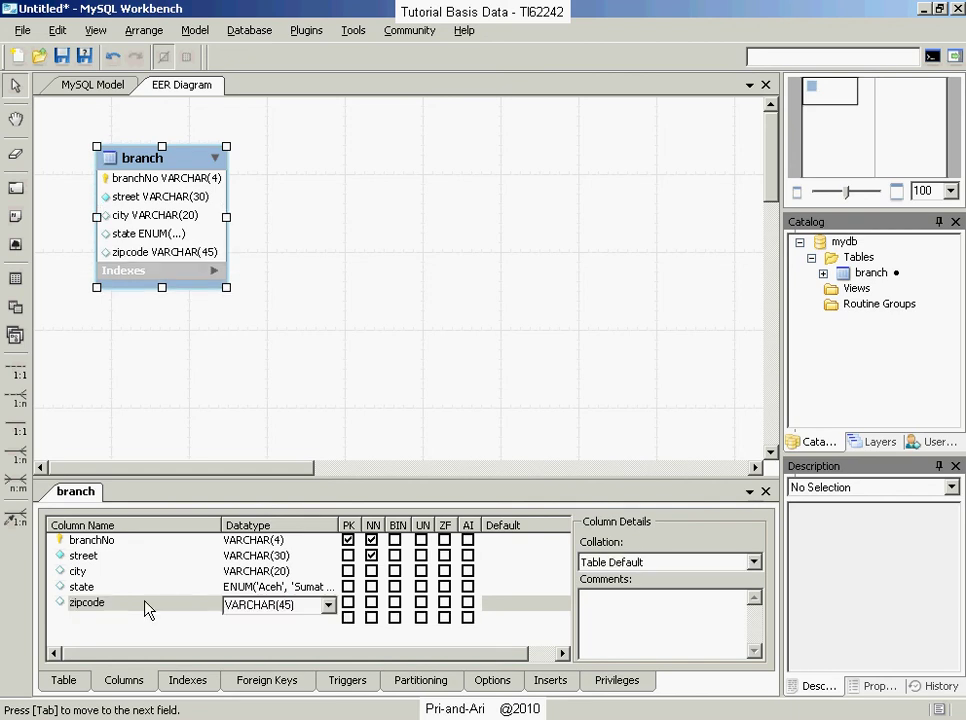
key(BackSpace)
key(Return)
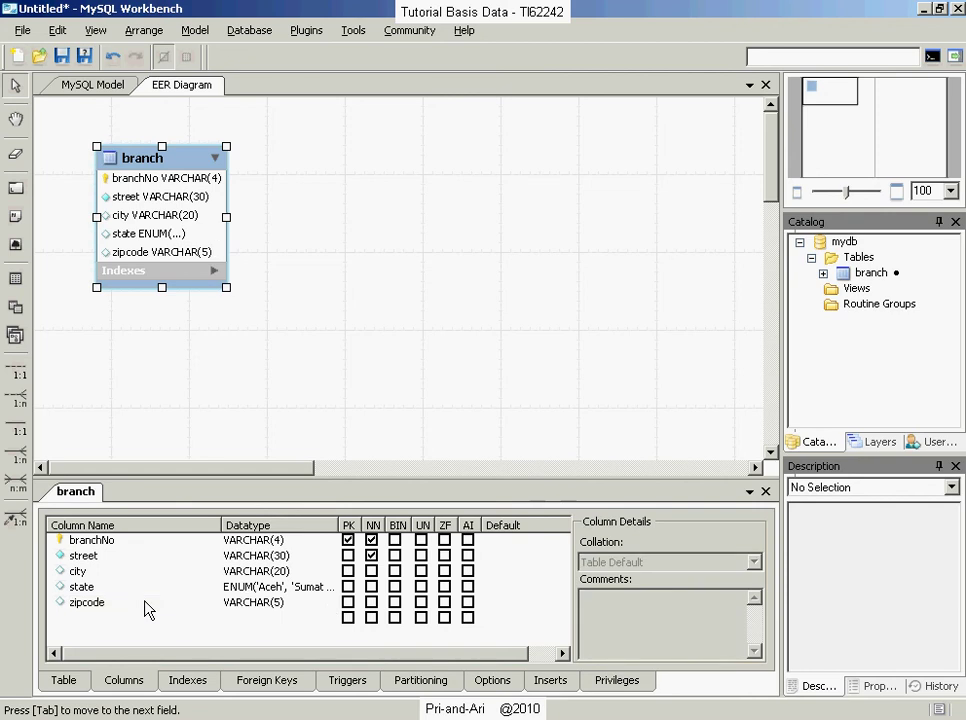
Step: Add a mgrStaffNo column with datatype VARCHAR(5) to the branch table
click(128, 618)
click(128, 617)
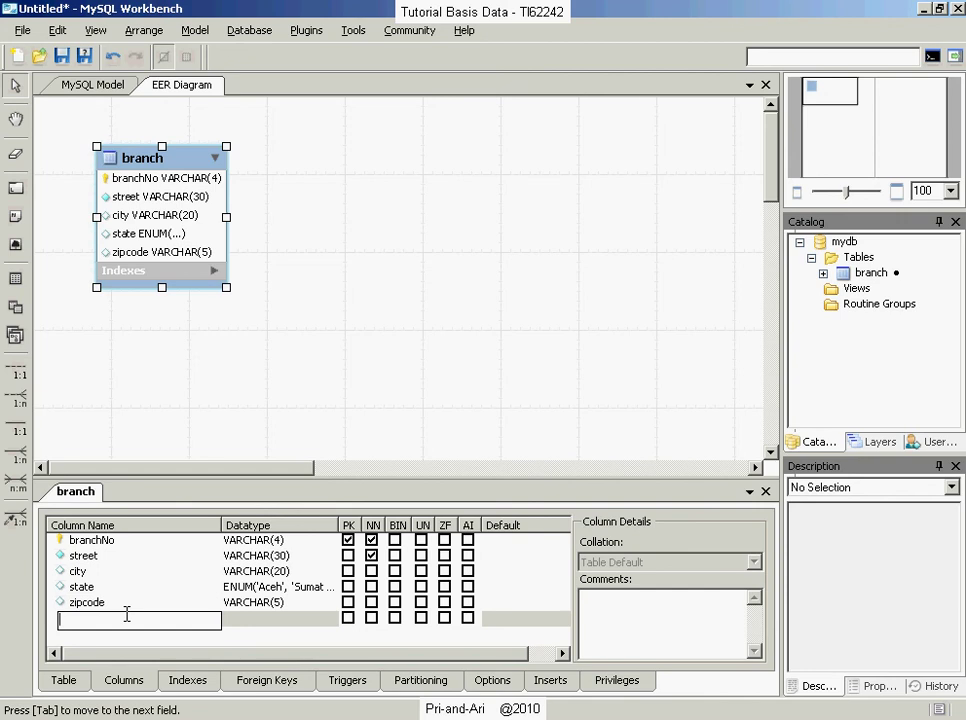
text(mgrStaffNo)
key(Tab)
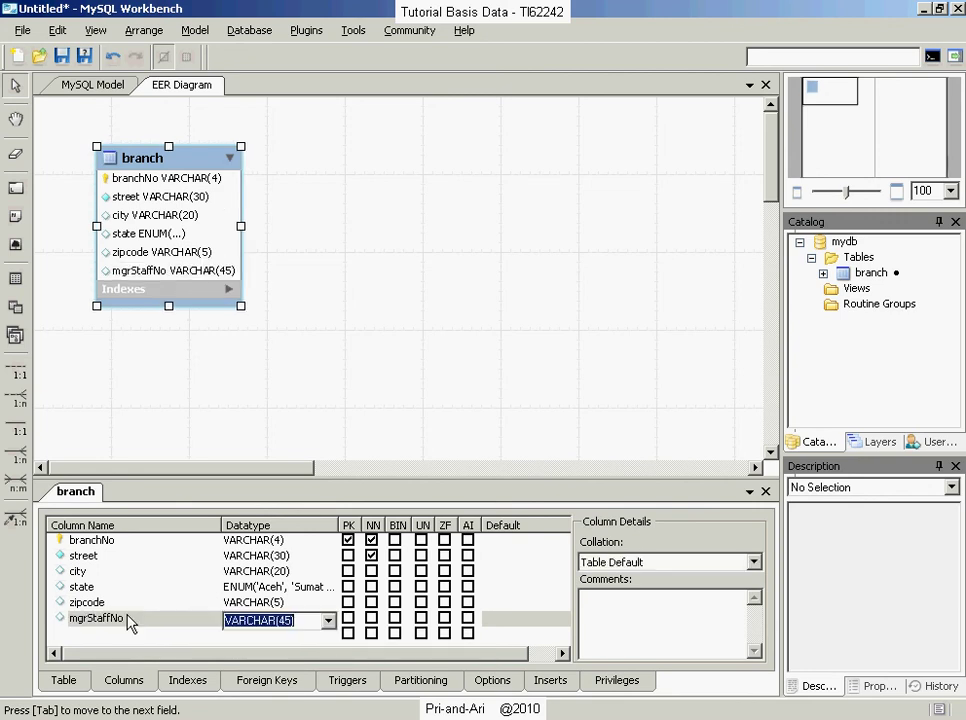
key(End)
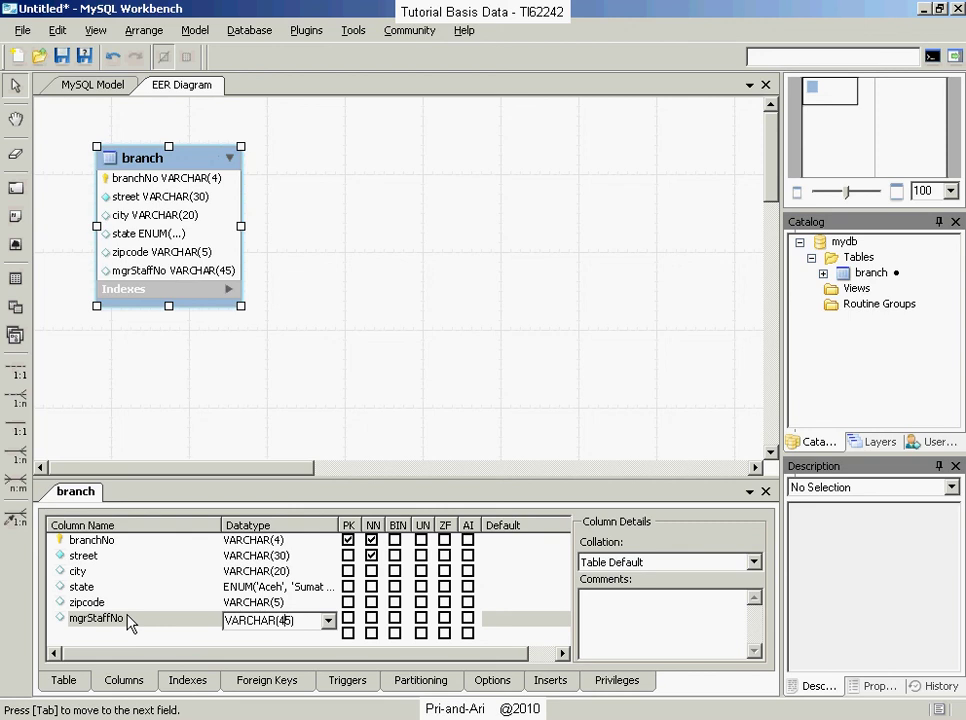
key(Left)
key(Left)
key(BackSpace)
key(Return)
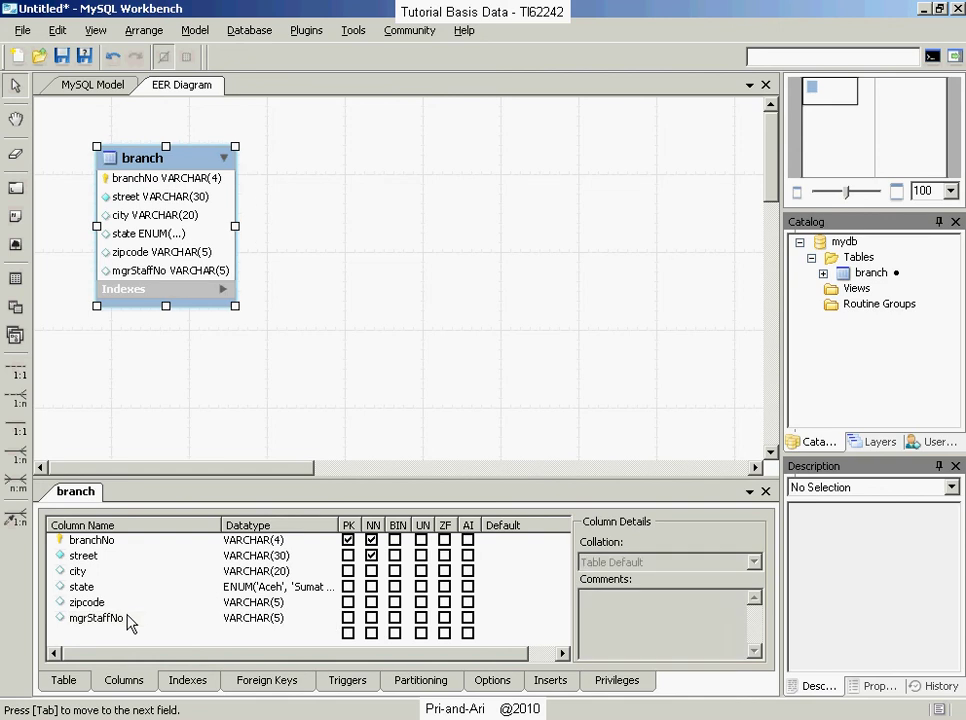
Step: Mark the city and state columns of the branch table as not null
click(372, 571)
click(372, 587)
click(354, 336)
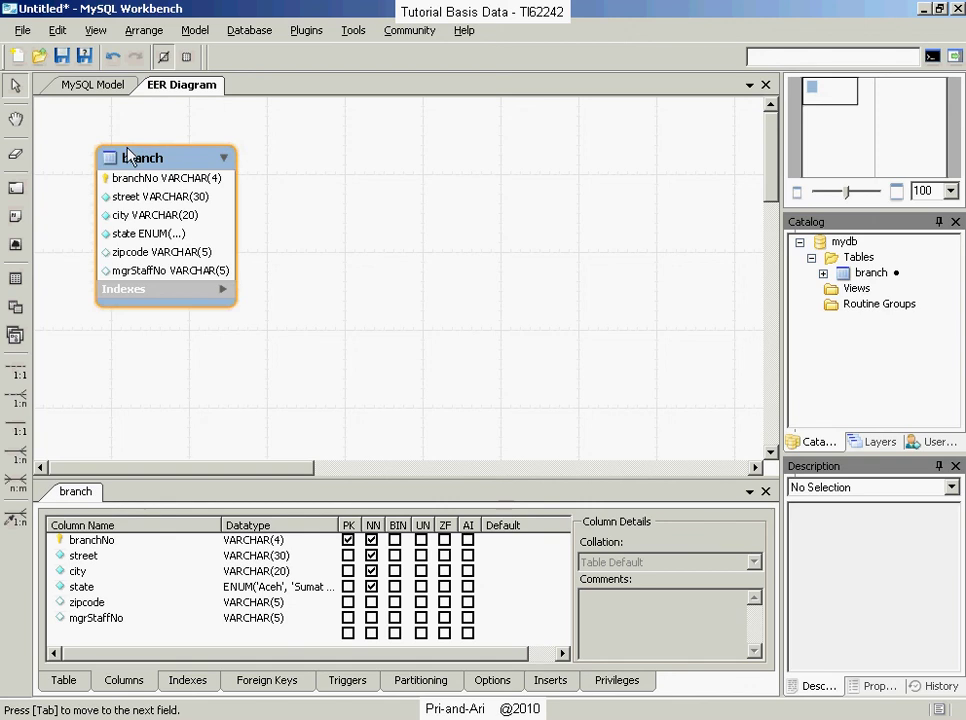
Step: Try the Classic and IDEF1X object notations on the EER diagram
click(192, 30)
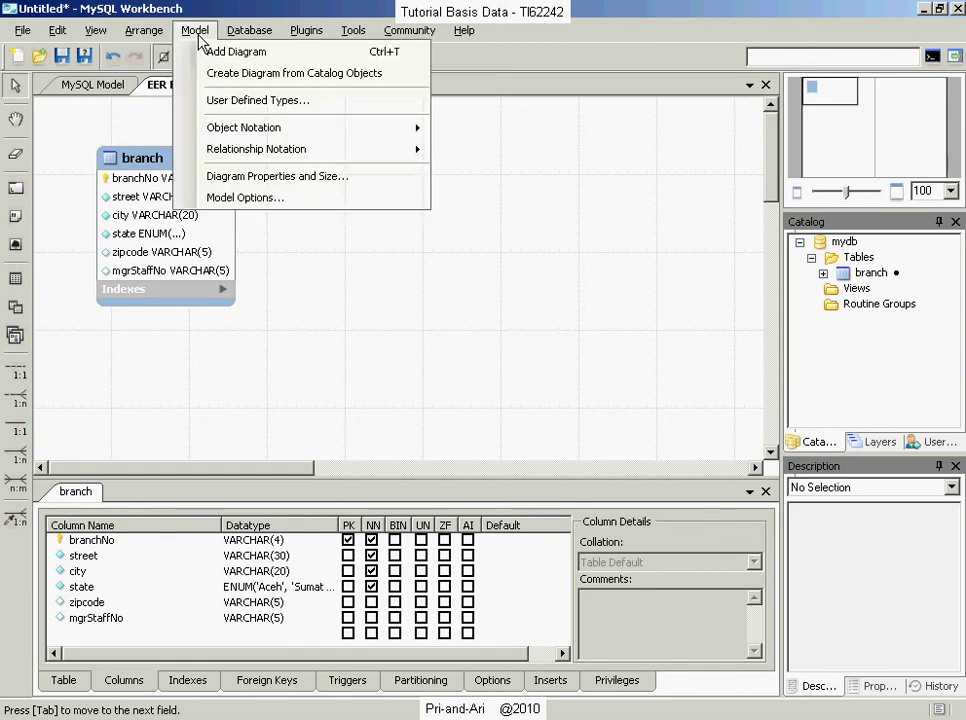
mouse_move(232, 129)
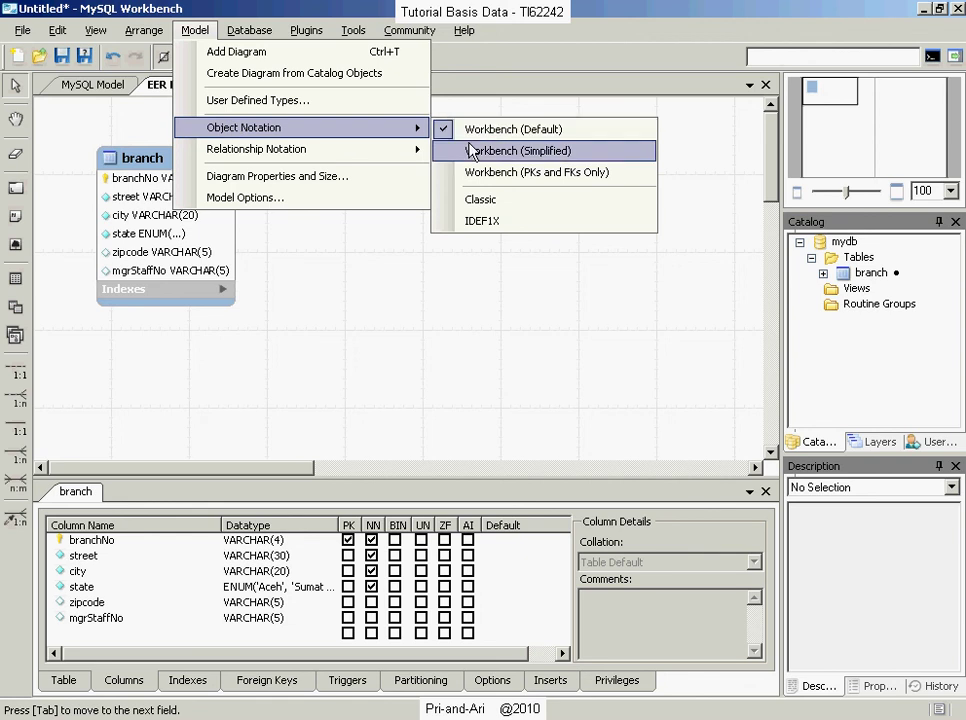
click(471, 205)
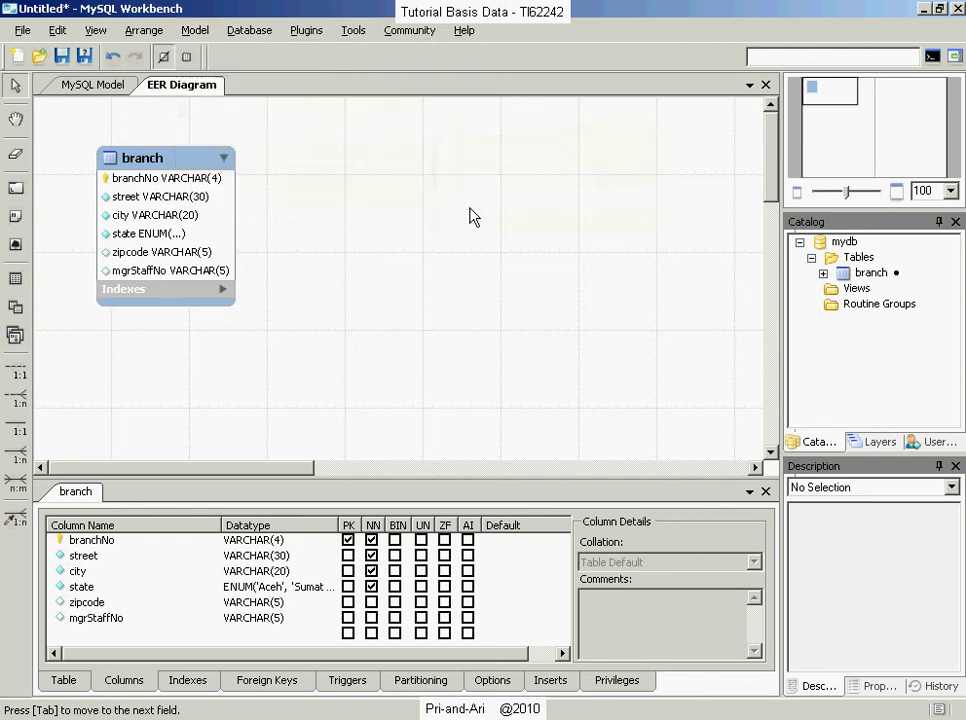
click(195, 30)
mouse_move(224, 133)
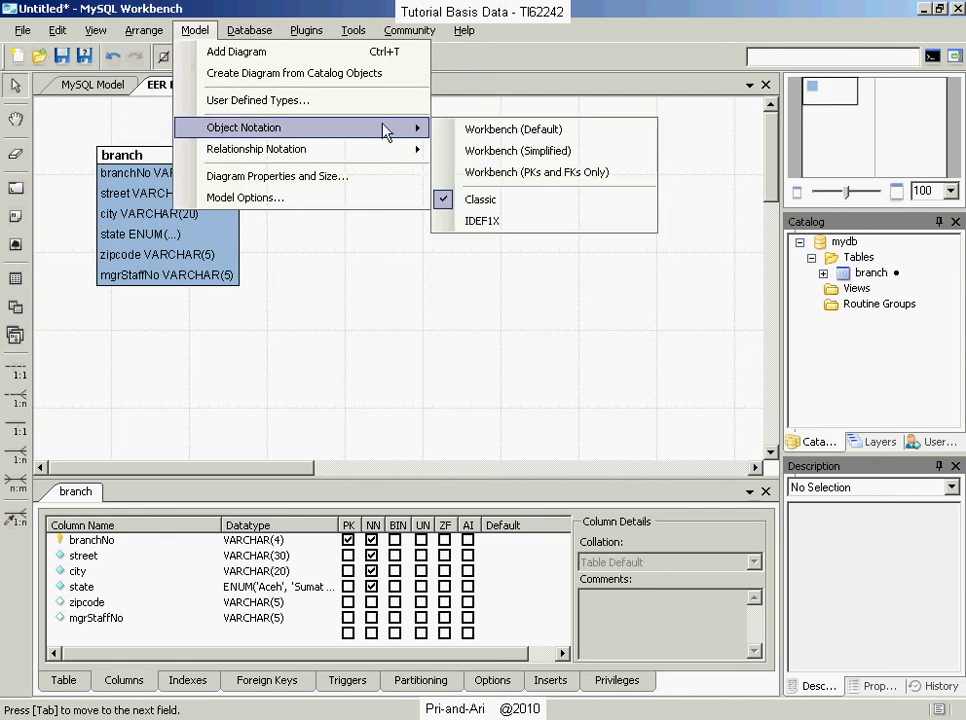
click(457, 222)
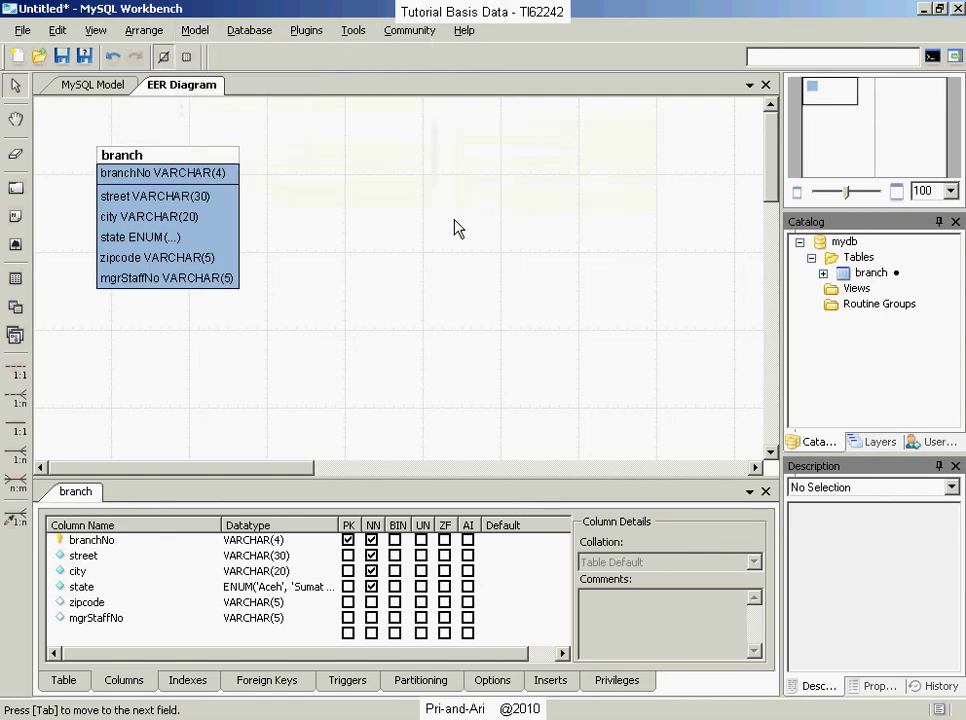
Step: Set the diagram's object notation back to Workbench (Default)
click(143, 30)
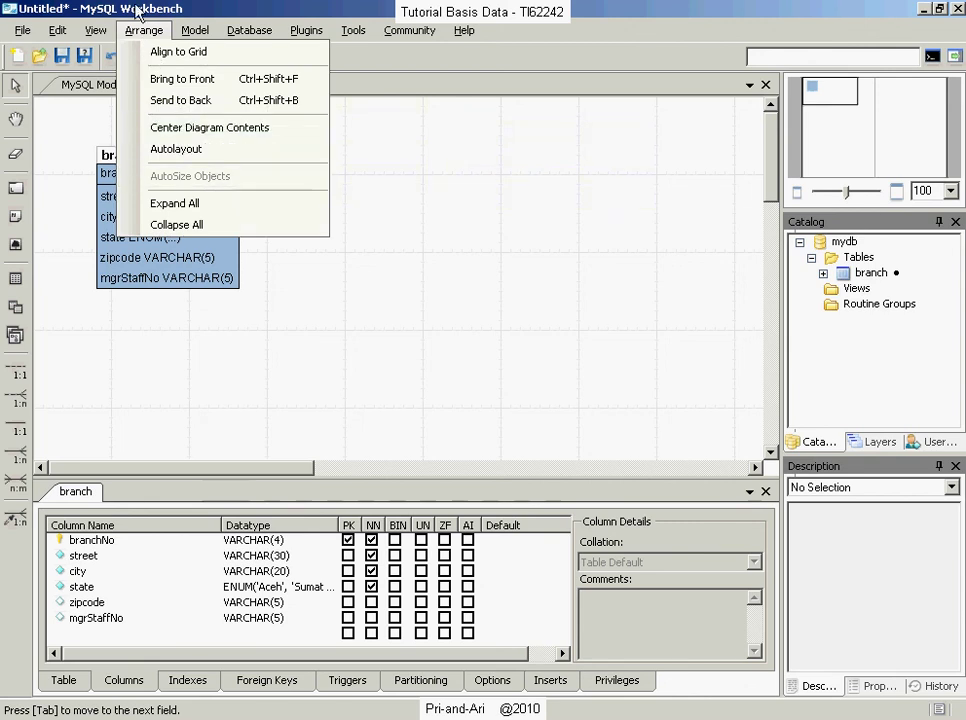
mouse_move(195, 30)
mouse_move(216, 127)
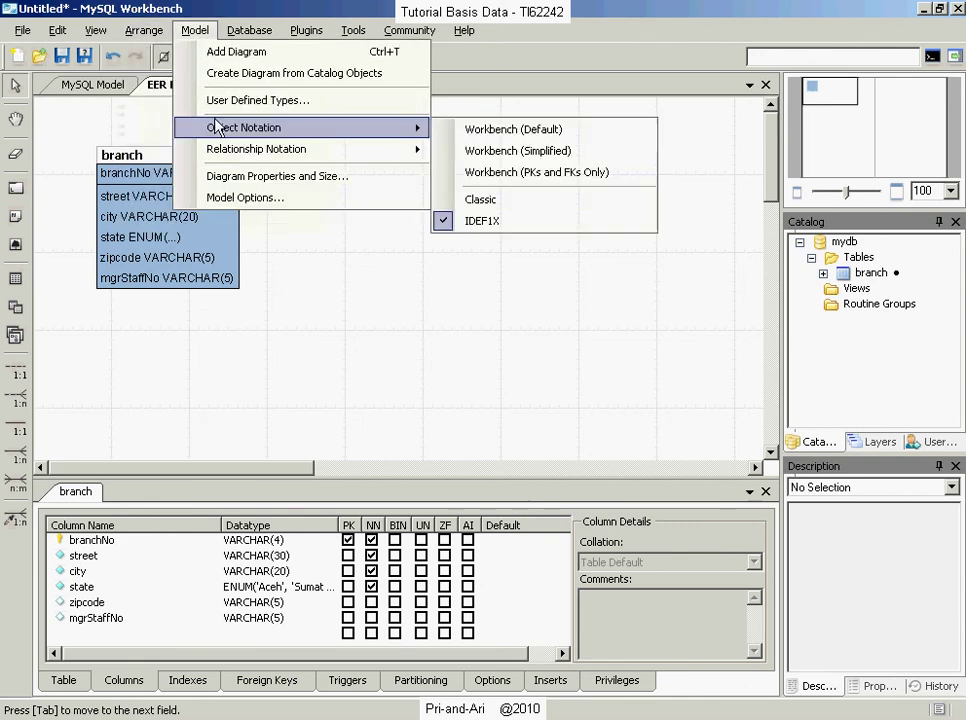
click(497, 136)
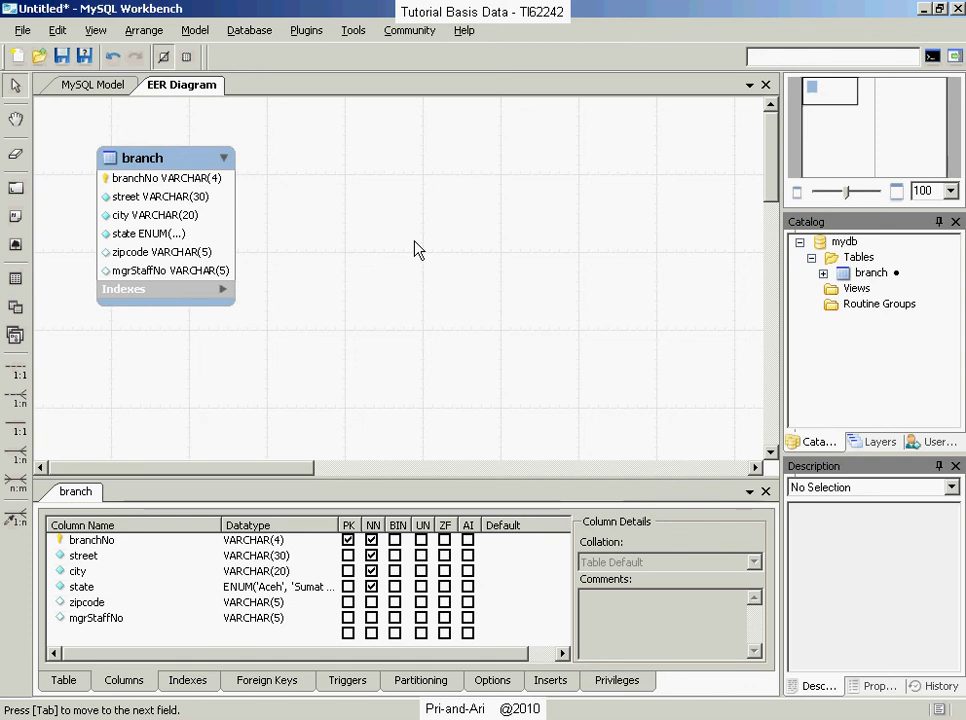
Step: Close the branch table editor and reopen it from the diagram at the mgrStaffNo column definition
click(765, 492)
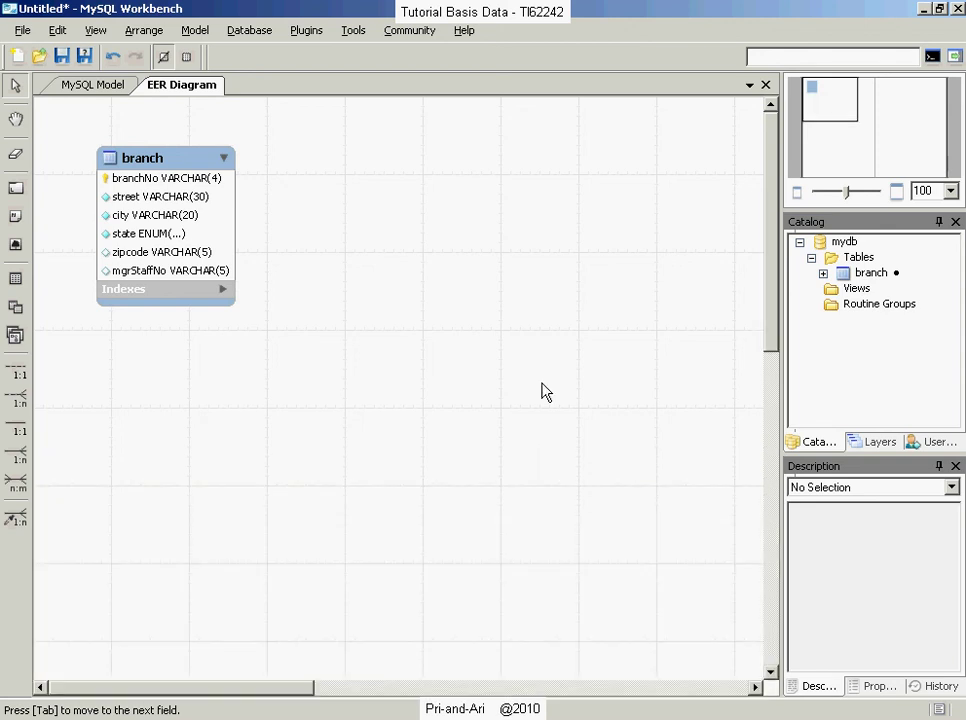
click(171, 163)
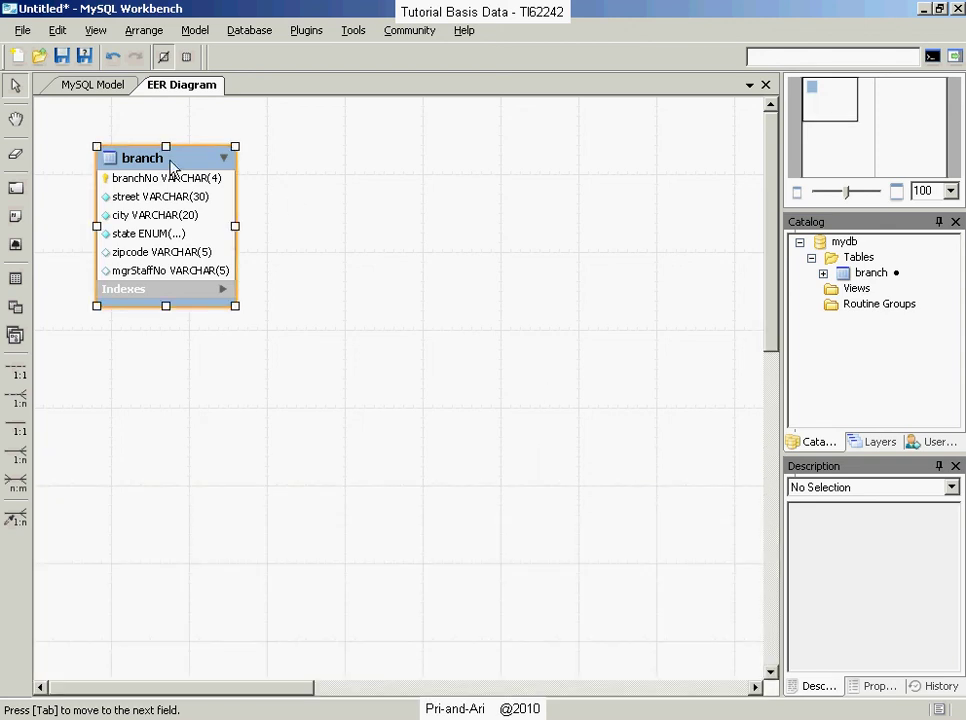
right_click(171, 163)
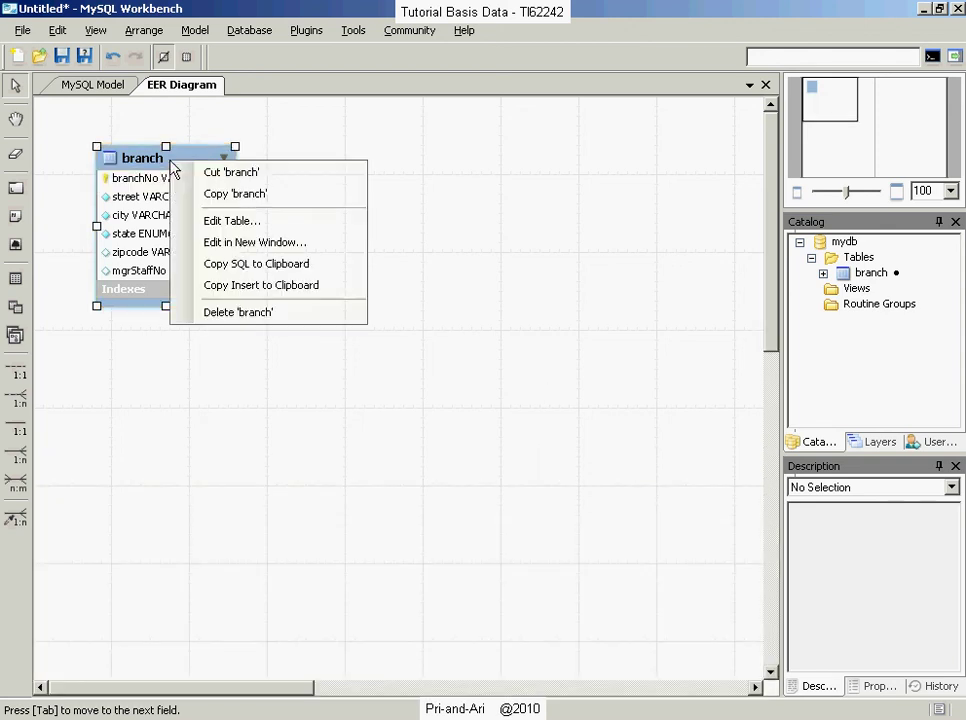
click(216, 222)
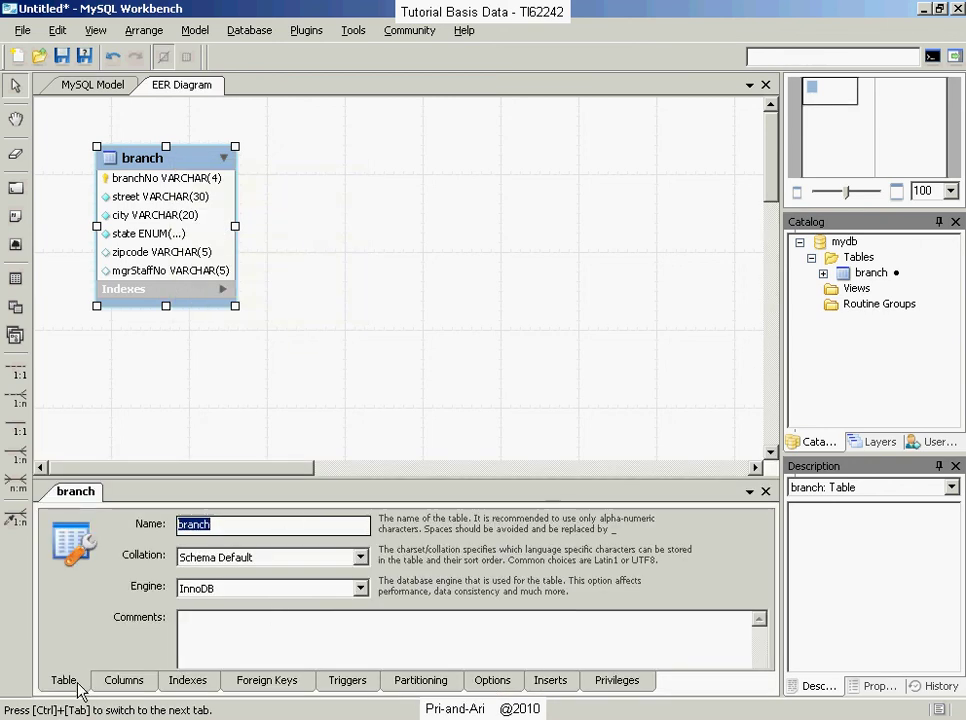
click(113, 684)
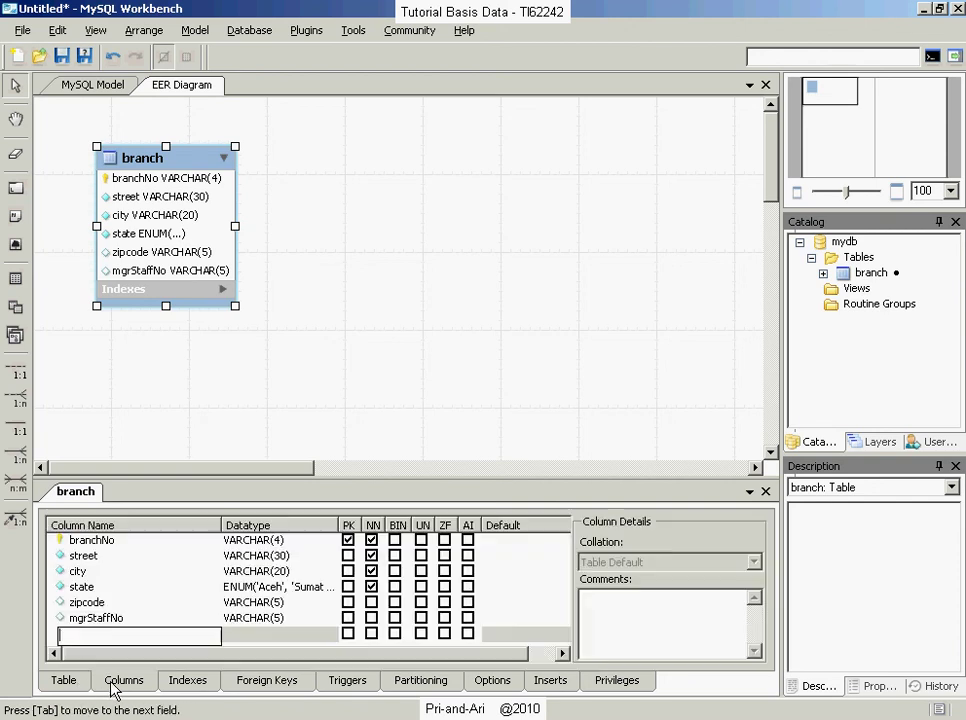
click(147, 620)
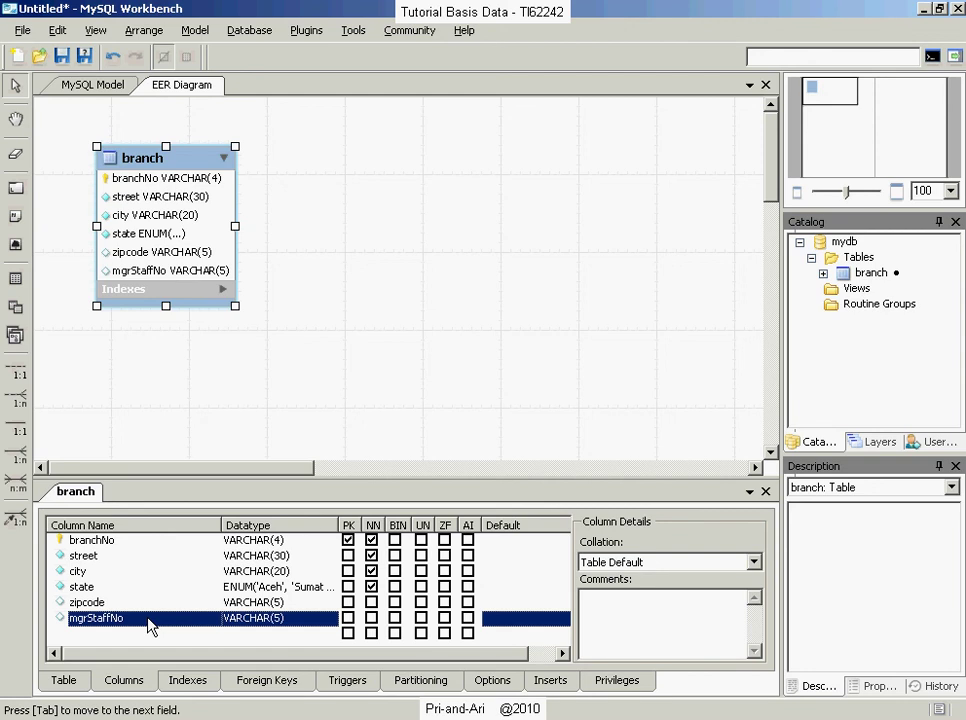
Step: Examine the branch table's indexes, foreign keys, triggers, partitioning, options, inserts and privileges, and return to its column definitions
click(198, 683)
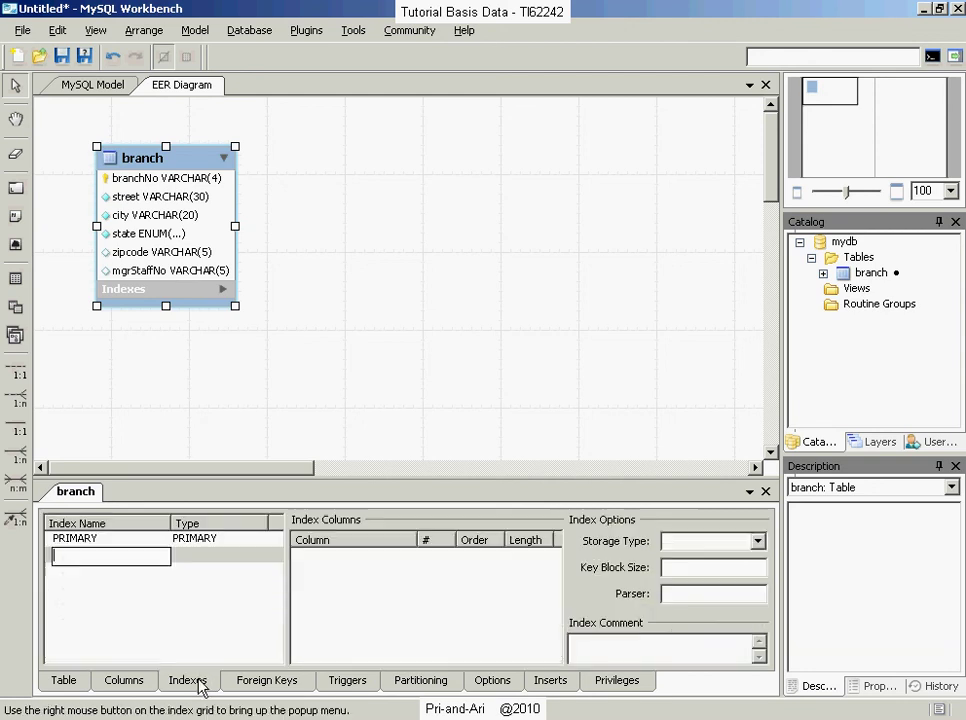
click(158, 540)
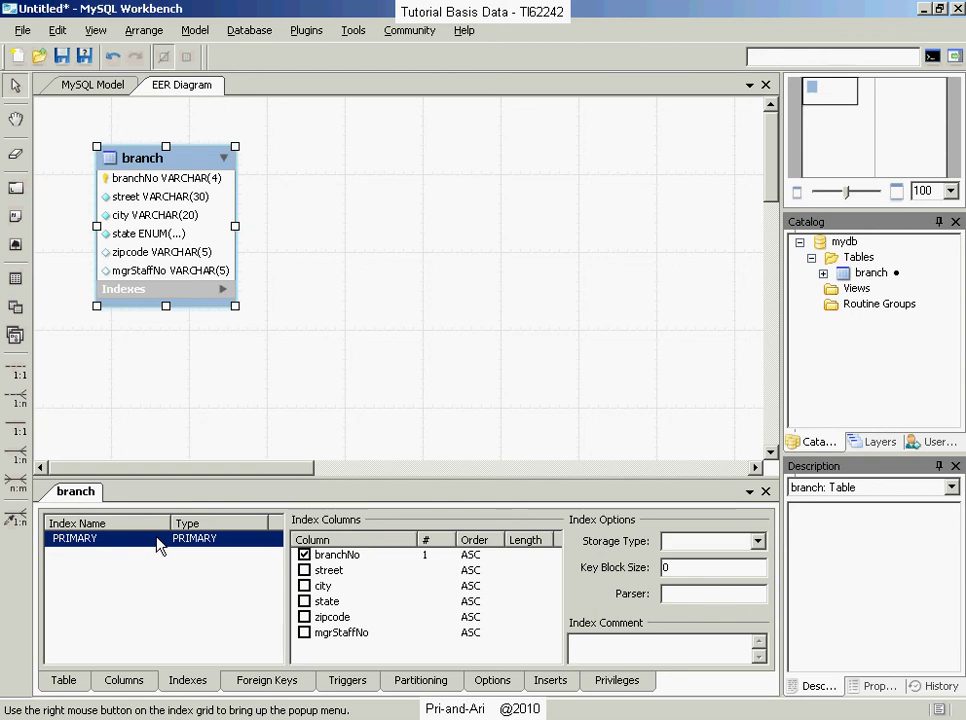
click(258, 688)
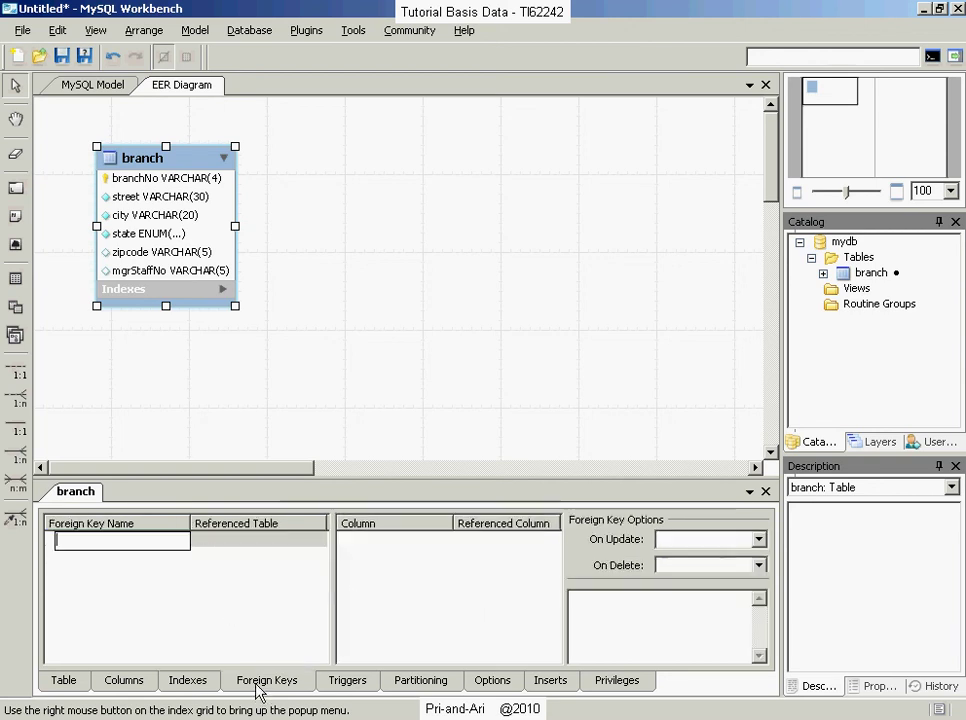
click(343, 688)
click(414, 688)
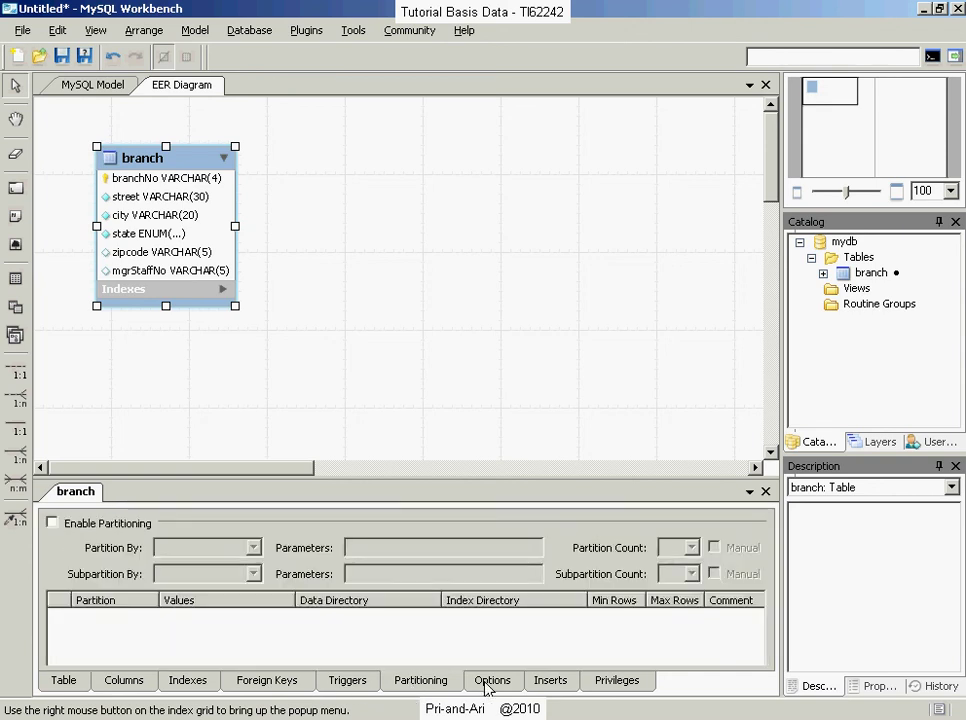
click(491, 684)
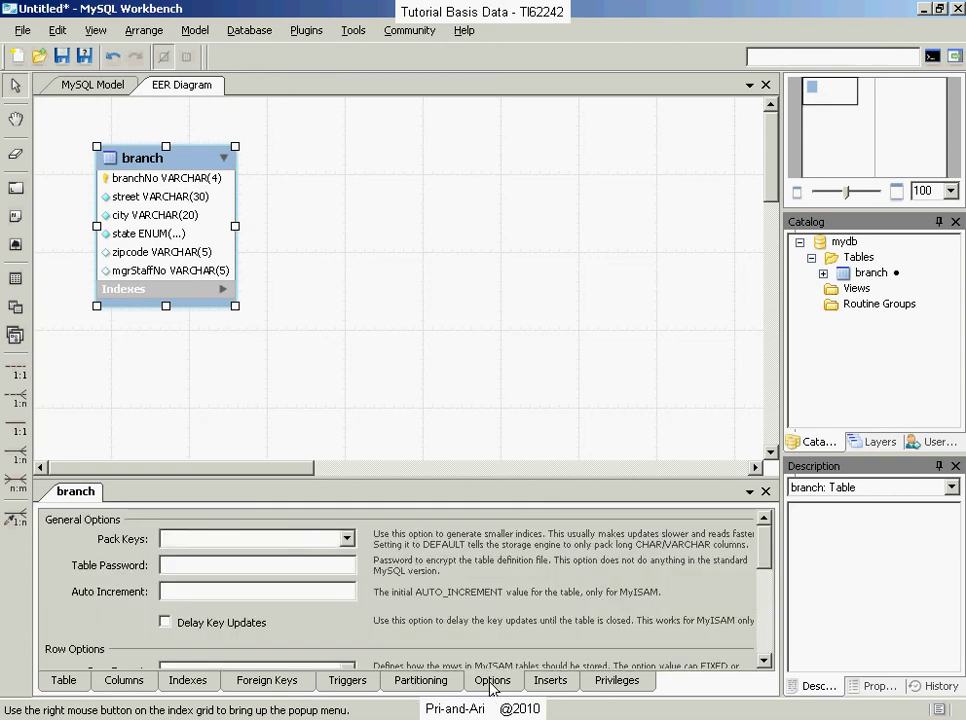
click(541, 684)
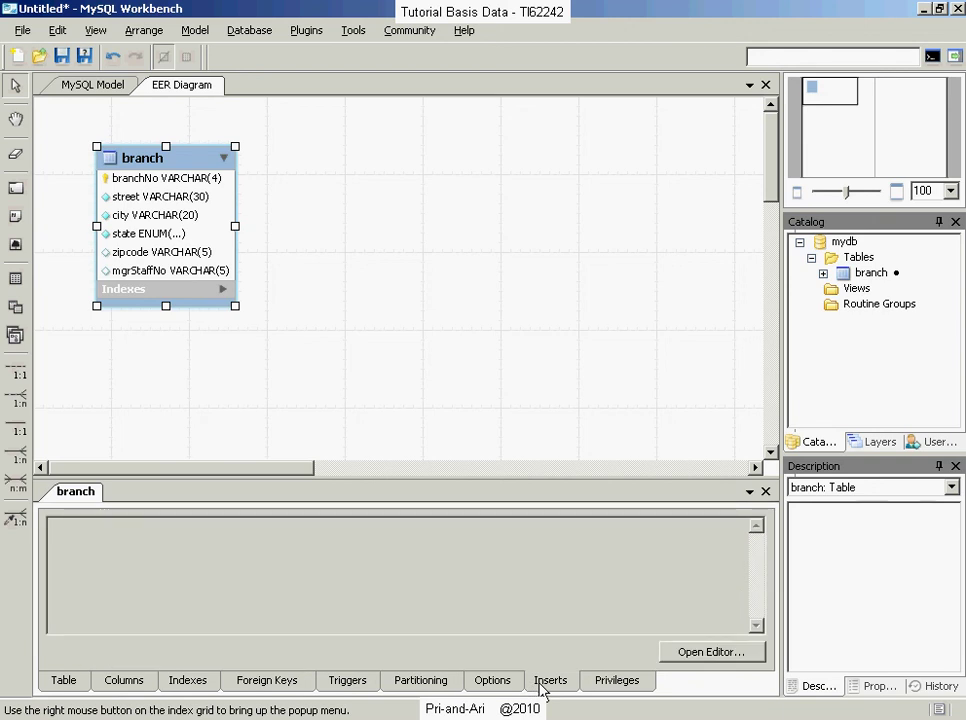
click(593, 688)
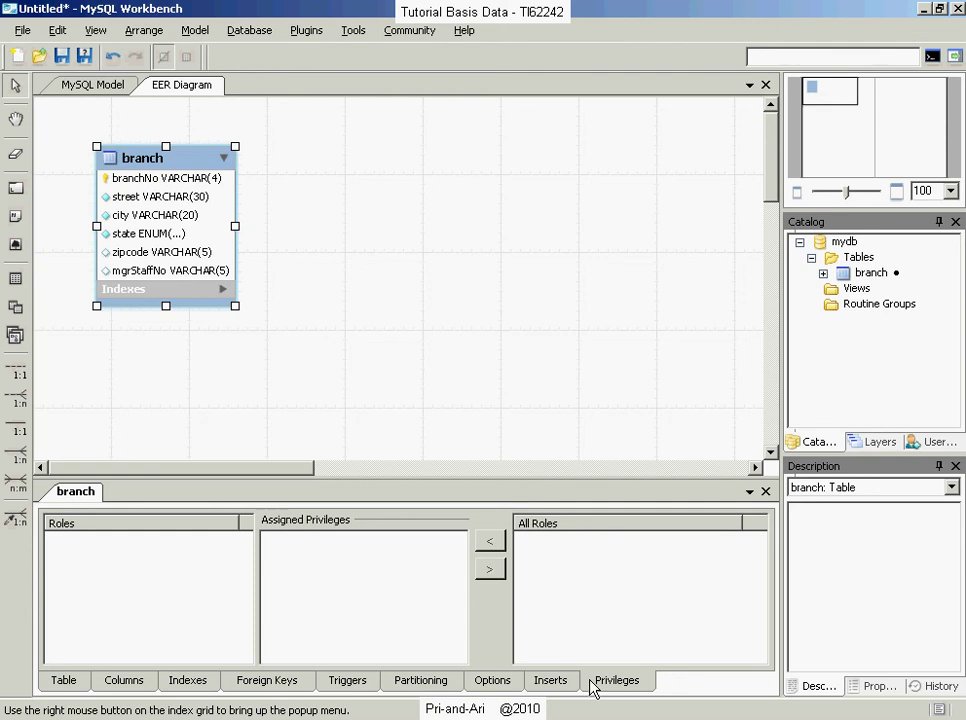
click(119, 690)
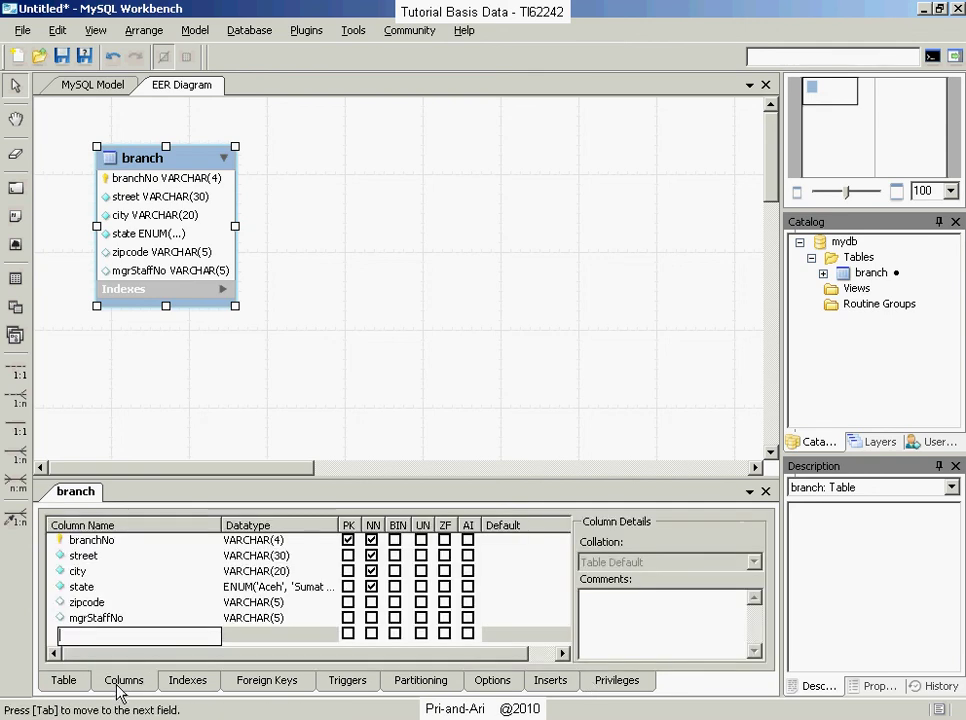
Step: Place a new table beside the branch table in the diagram and name it telephone
click(332, 384)
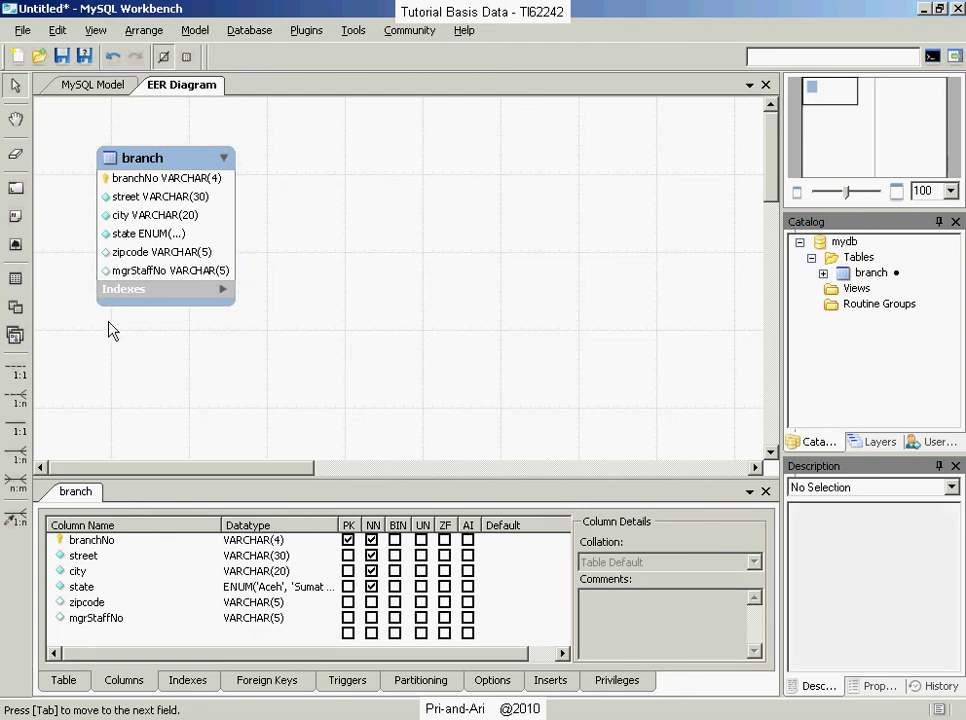
click(16, 280)
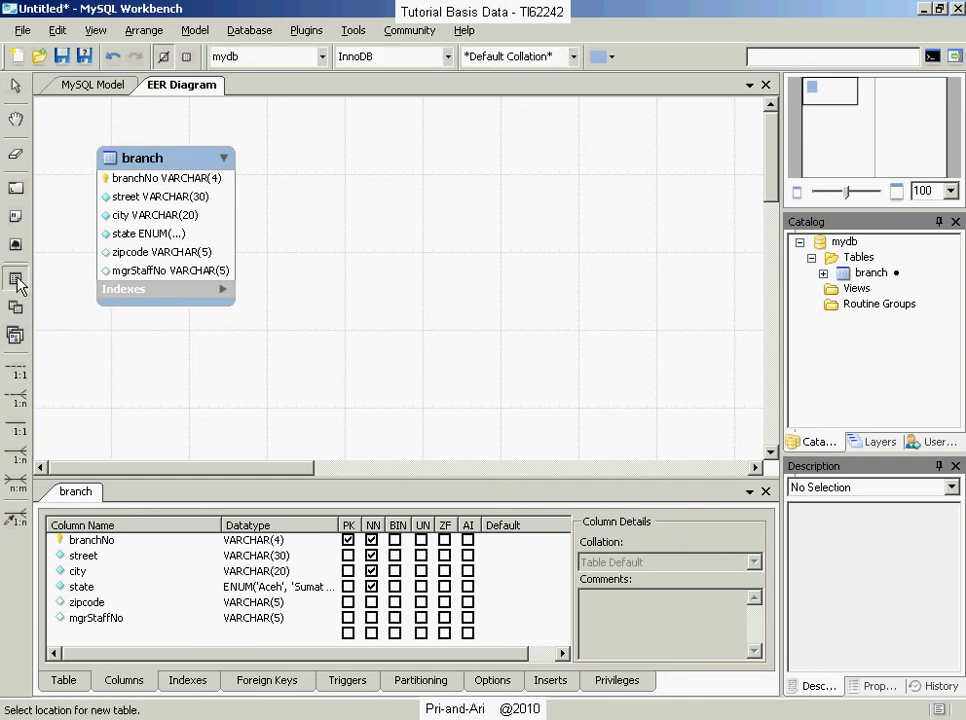
click(333, 161)
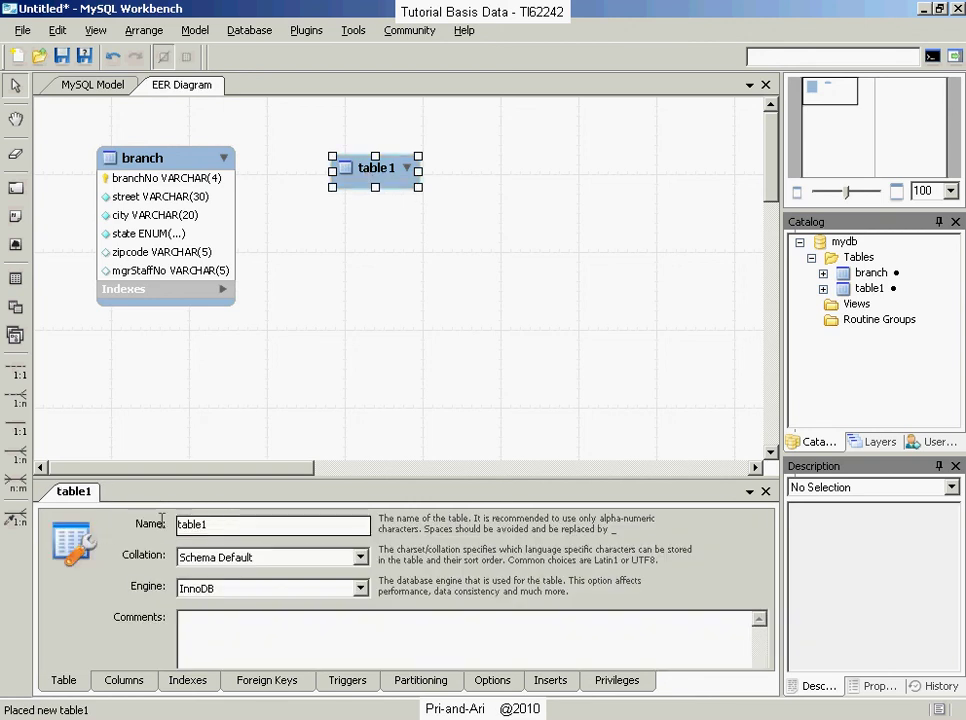
text(telephone)
key(Return)
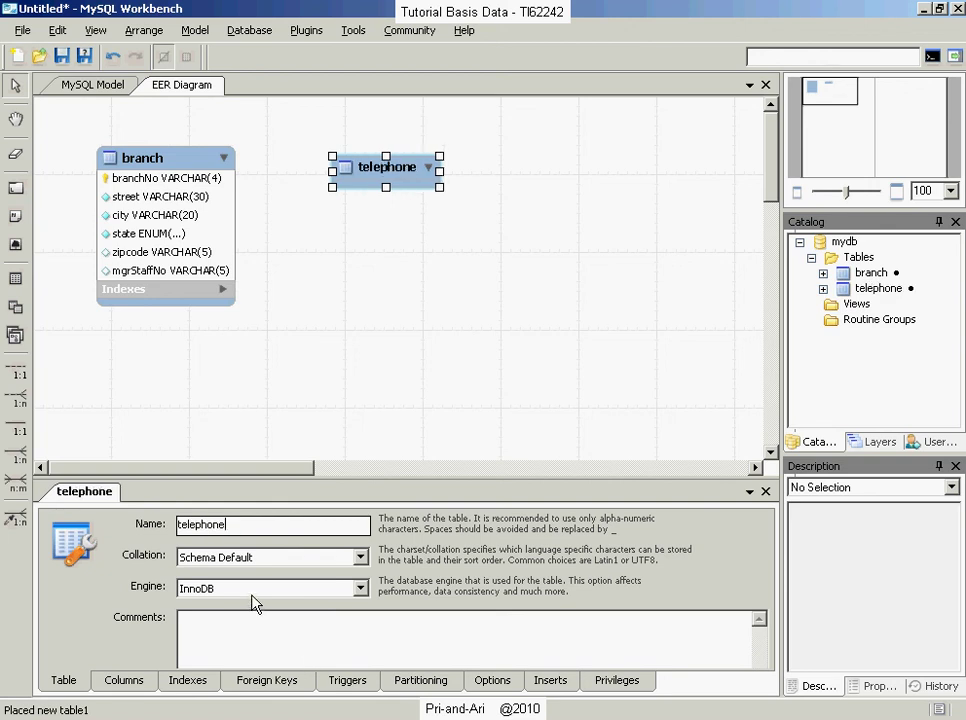
Step: Add a primary key column named telephone with datatype VARCHAR(15) to the telephone table
click(124, 680)
drag(64, 542, 44, 557)
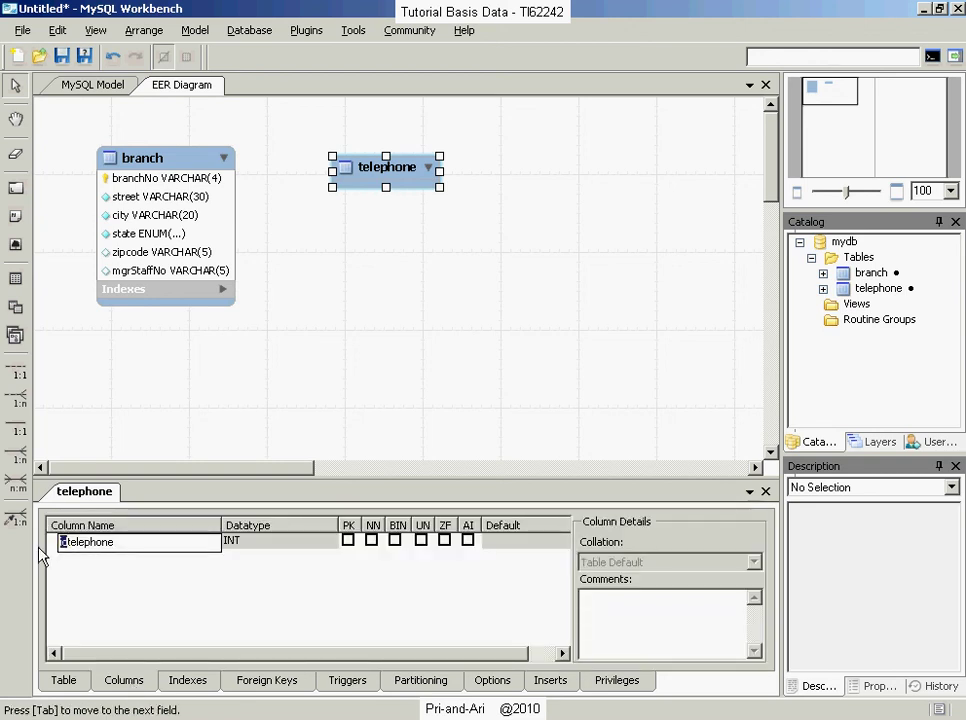
key(Delete)
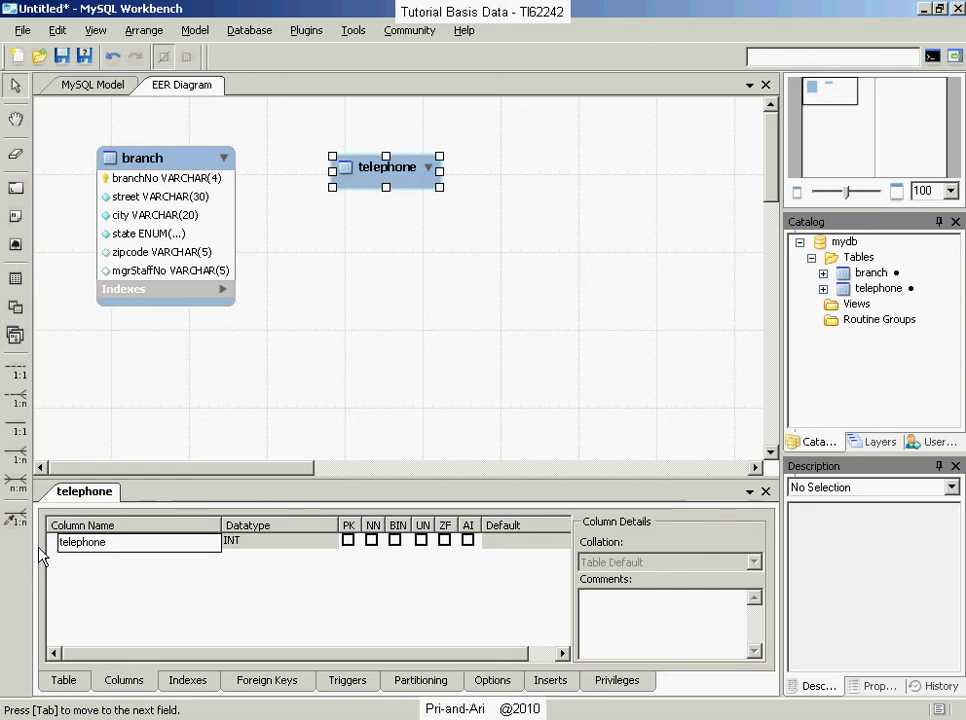
key(Tab)
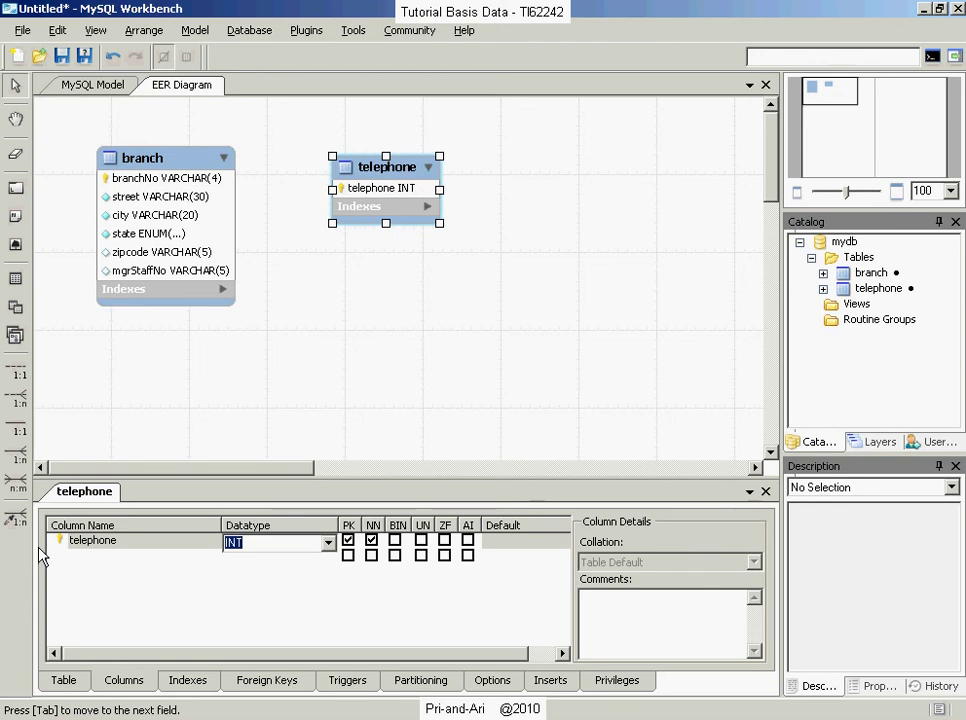
click(330, 544)
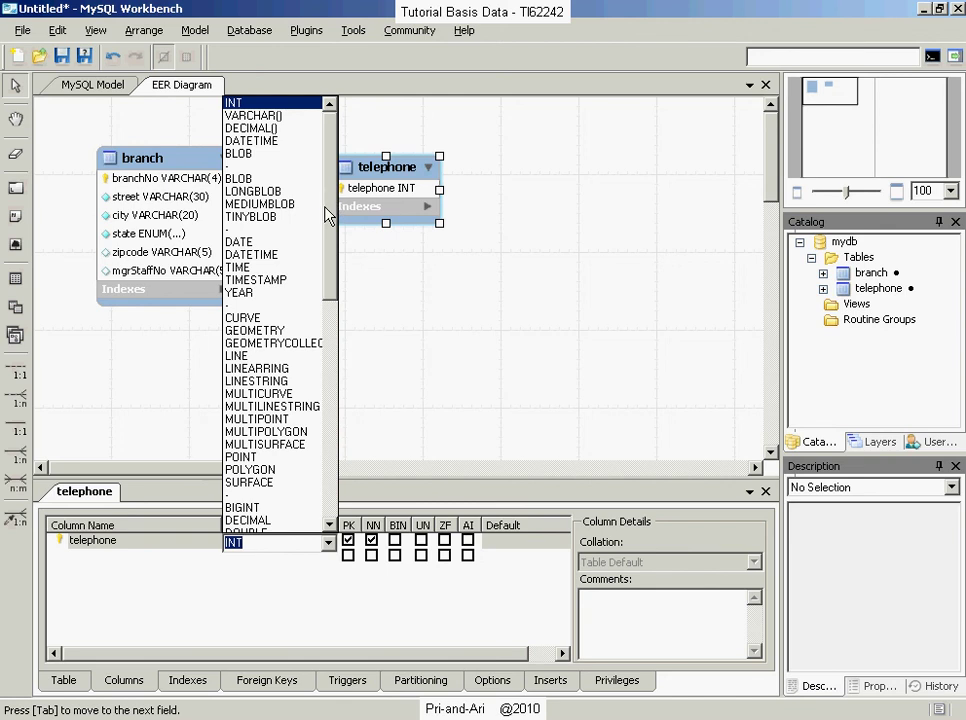
click(268, 117)
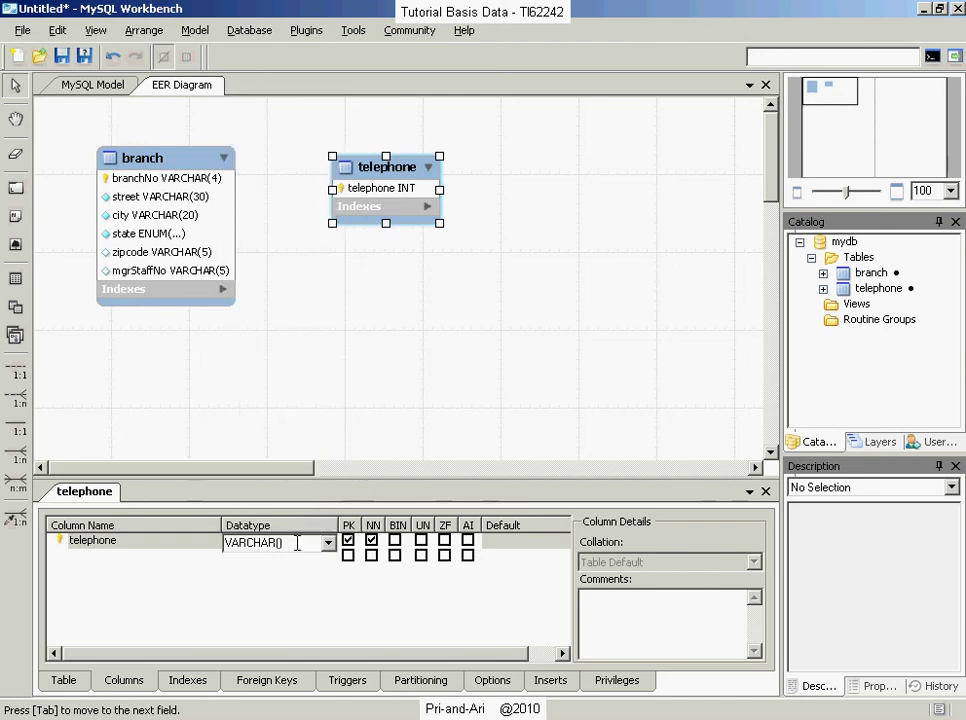
text(15)
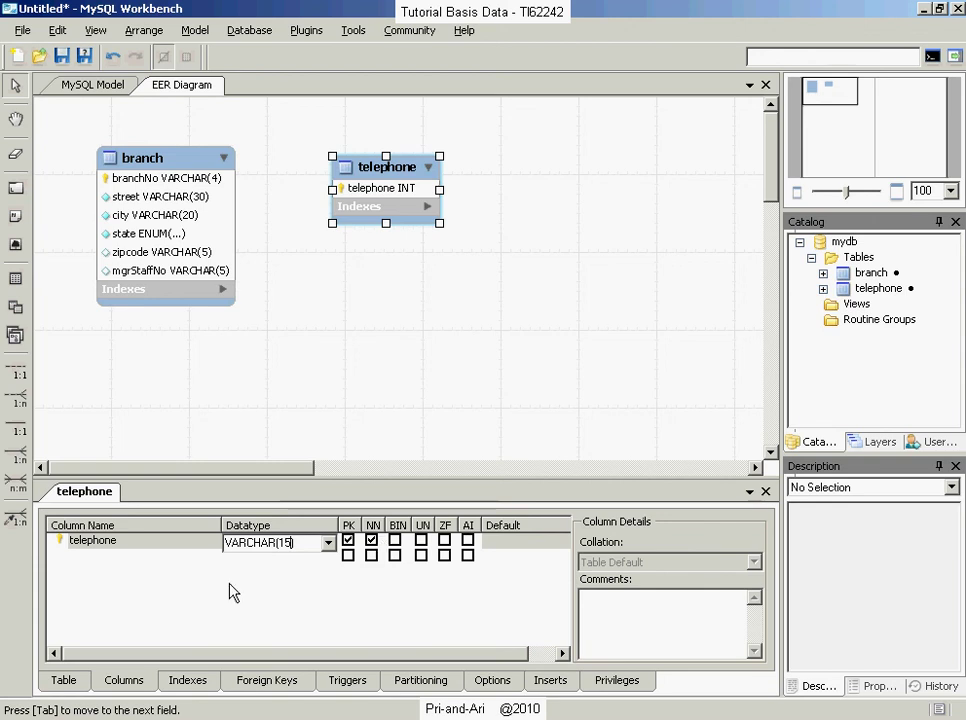
Step: Add a branchNo column with datatype VARCHAR(4) to the telephone table and make it not null
click(118, 558)
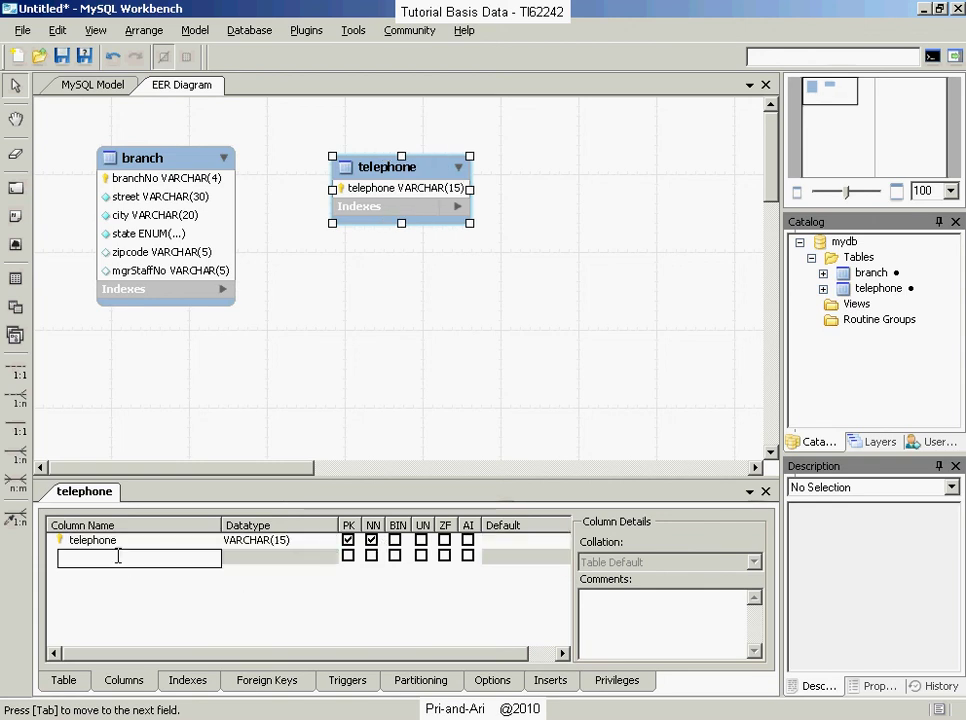
text(branchNo)
key(Tab)
key(Left)
key(Left)
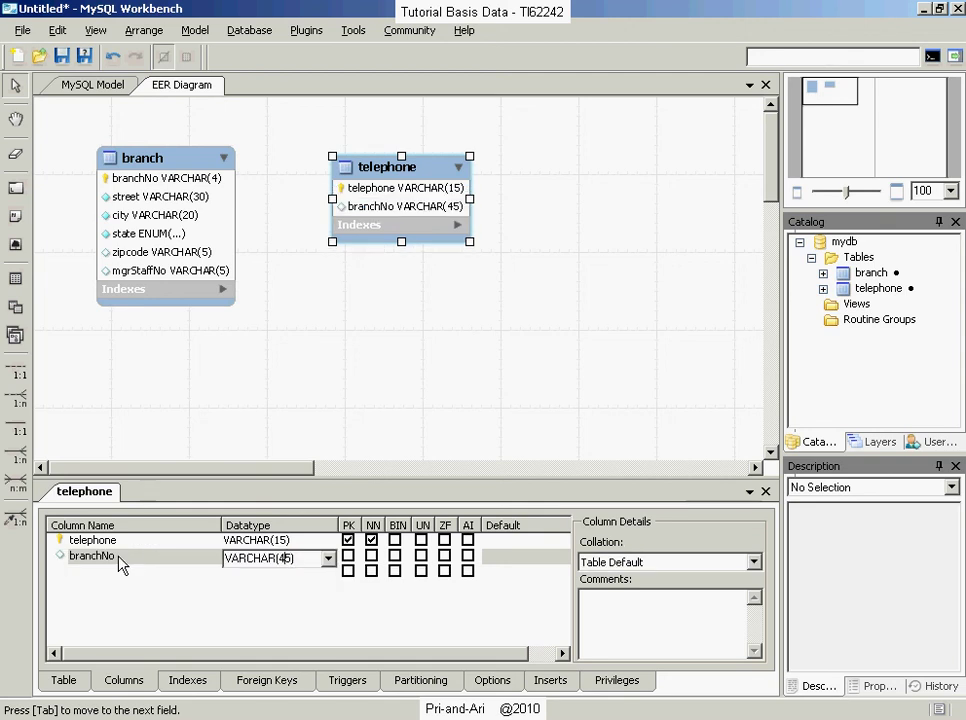
key(Delete)
key(Return)
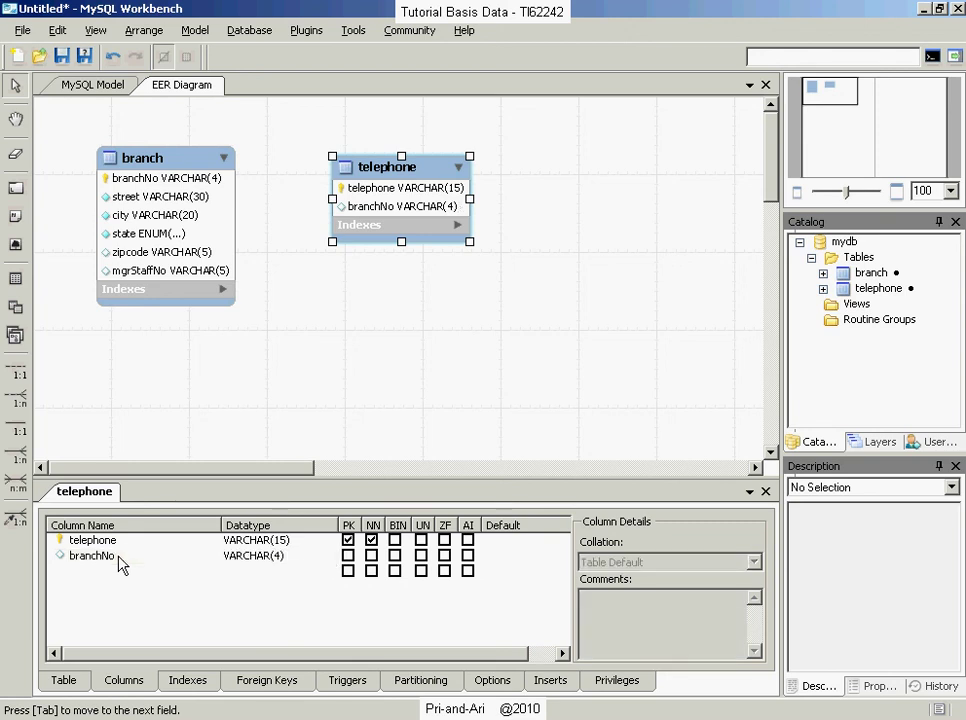
click(371, 556)
click(429, 391)
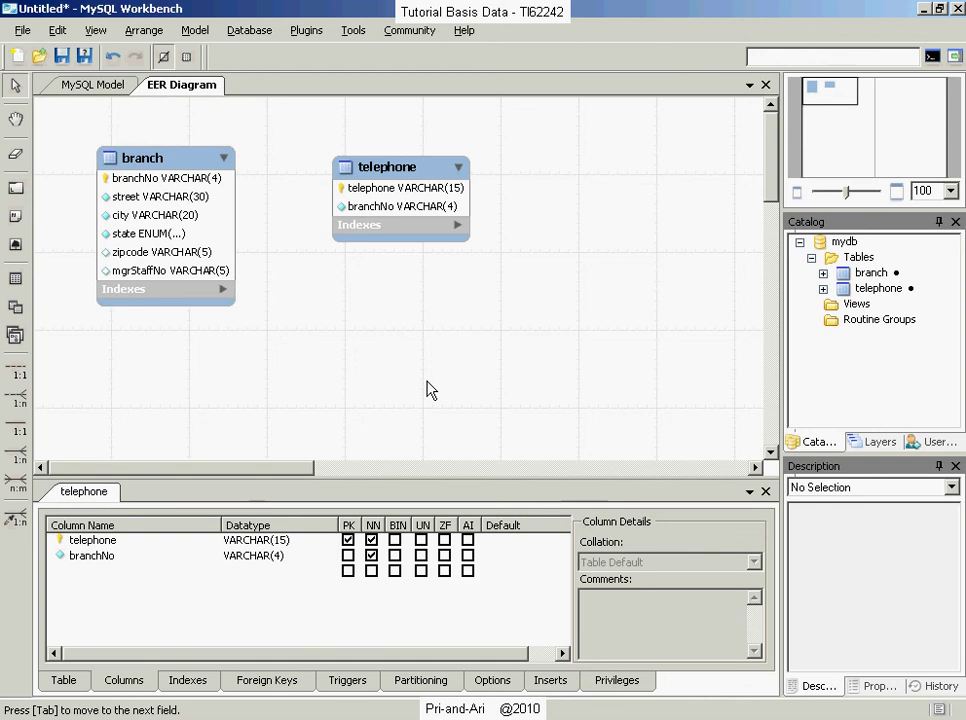